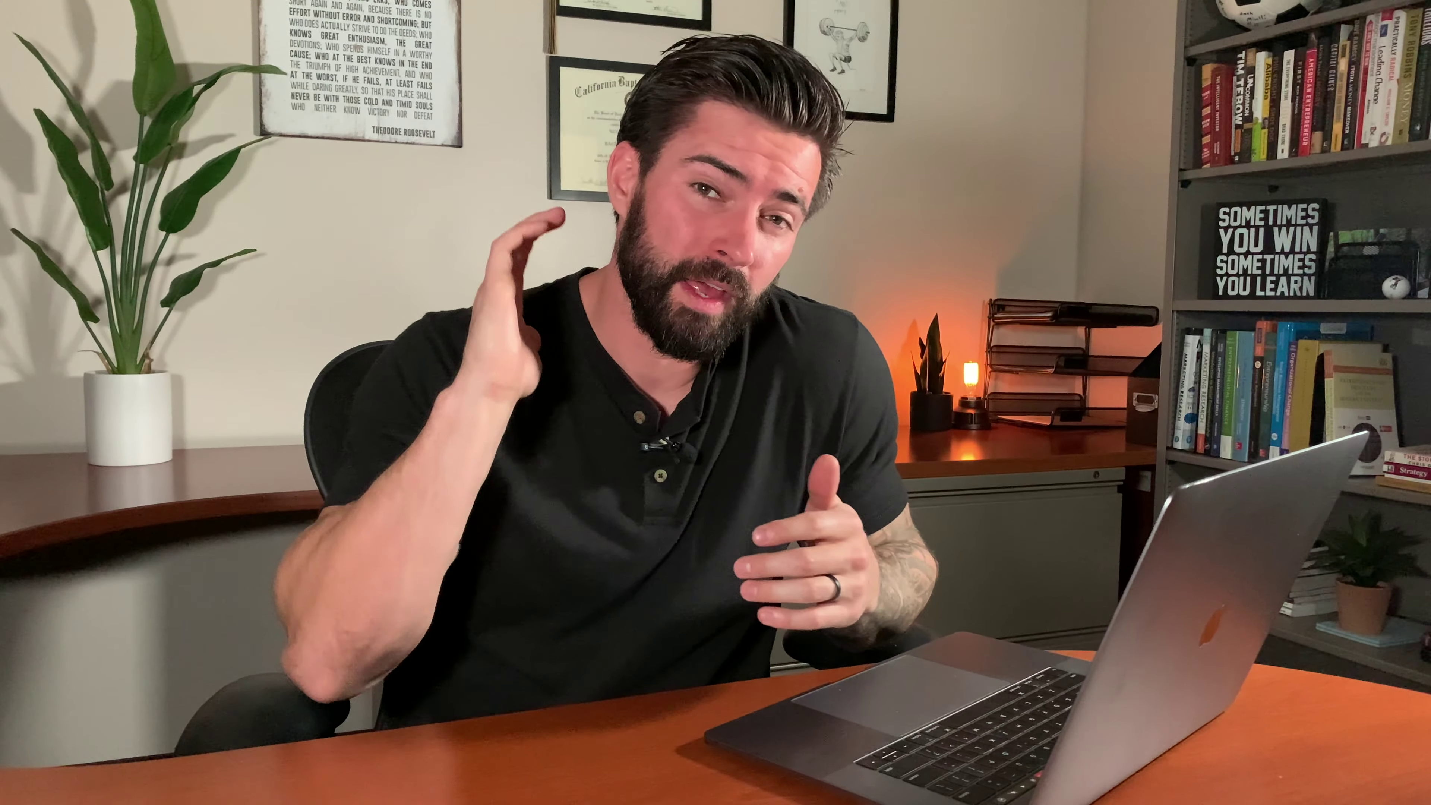
# Raise the investment time span step by step from 28 to 50 years, reaching $10,944,597
pyautogui.click(311, 535)
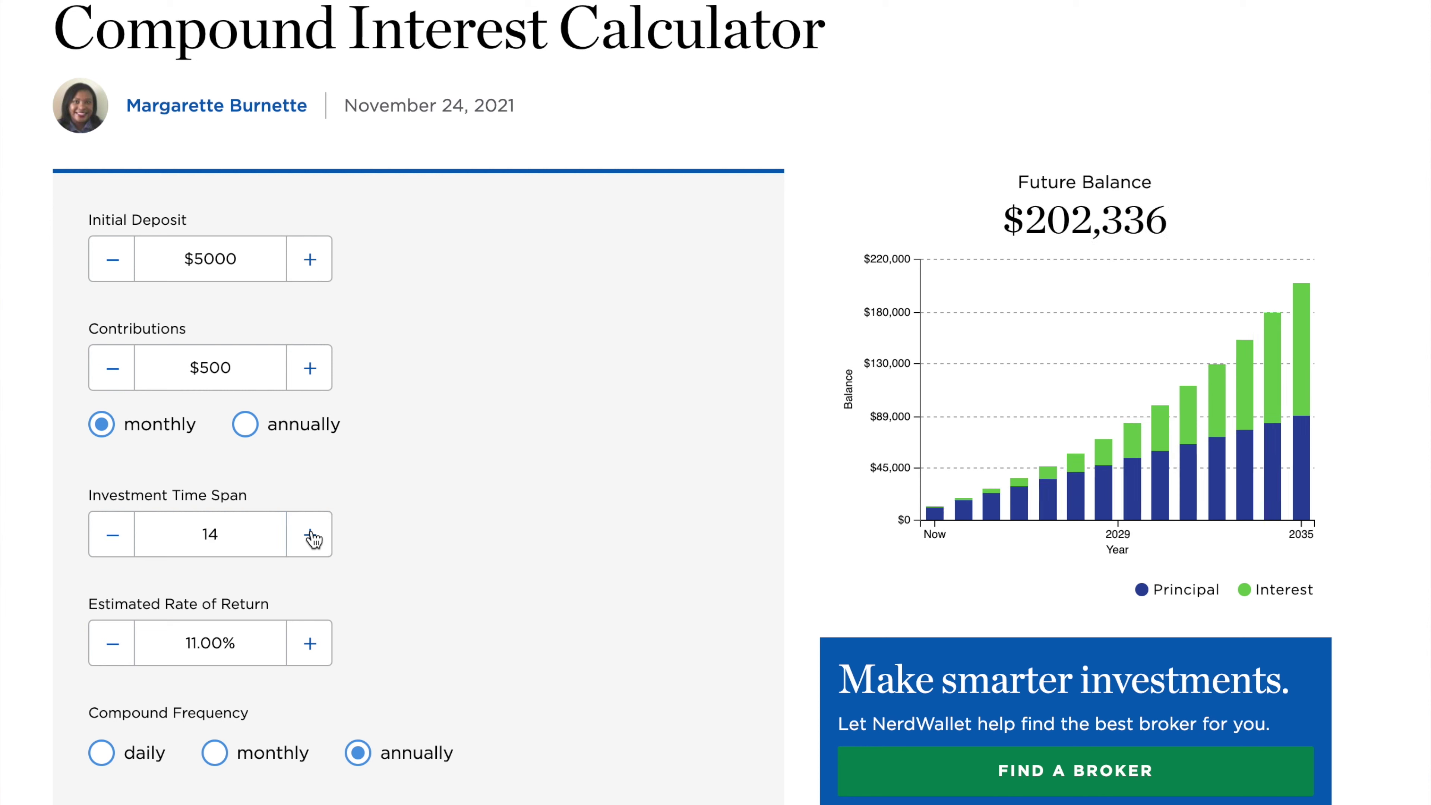
pyautogui.click(310, 534)
pyautogui.click(311, 534)
pyautogui.click(311, 535)
pyautogui.click(310, 535)
pyautogui.click(310, 534)
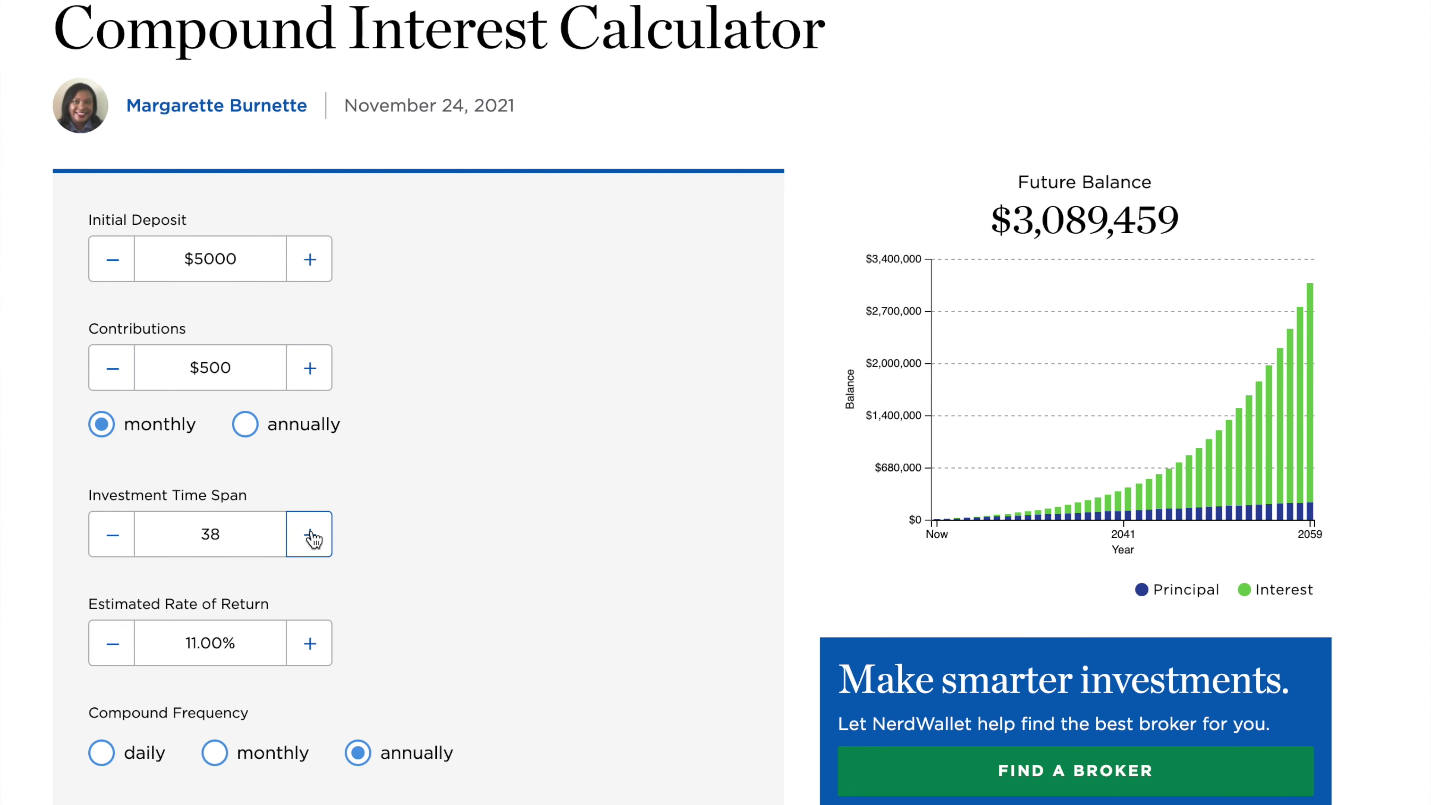
pyautogui.click(311, 536)
pyautogui.click(311, 535)
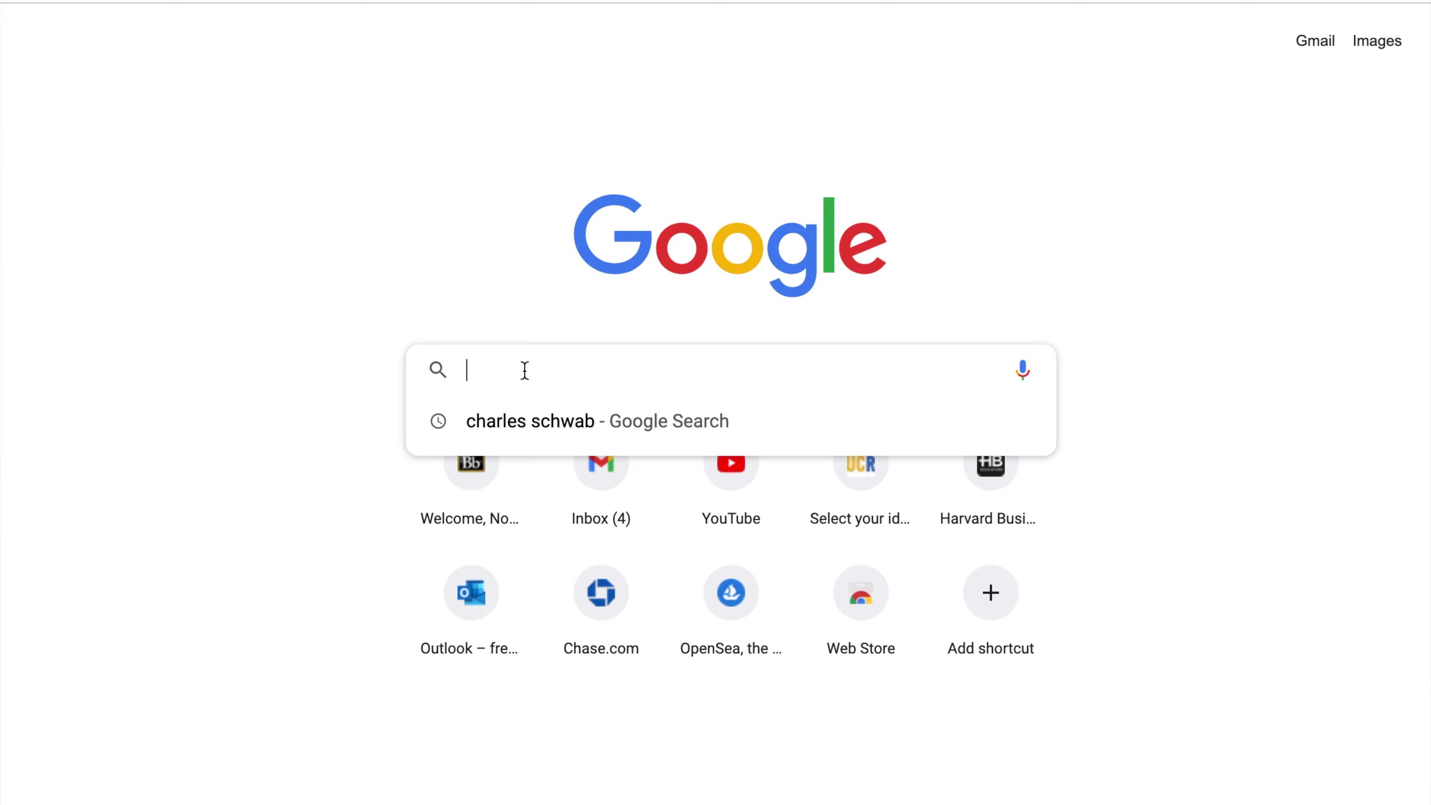
# Search Google for 'charles schwab' and go to the official schwab.com site
pyautogui.write('charles schwab')
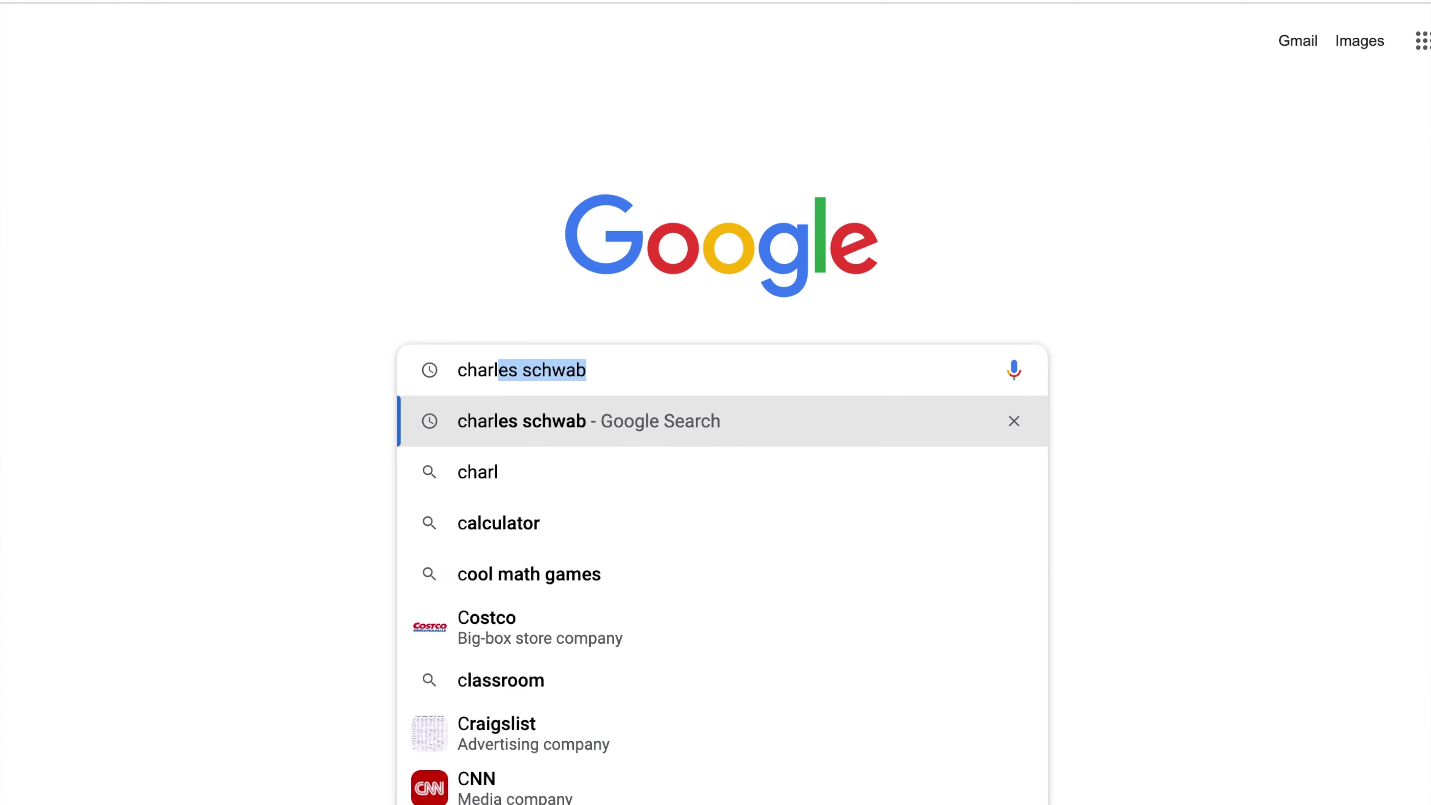
pyautogui.press('Return')
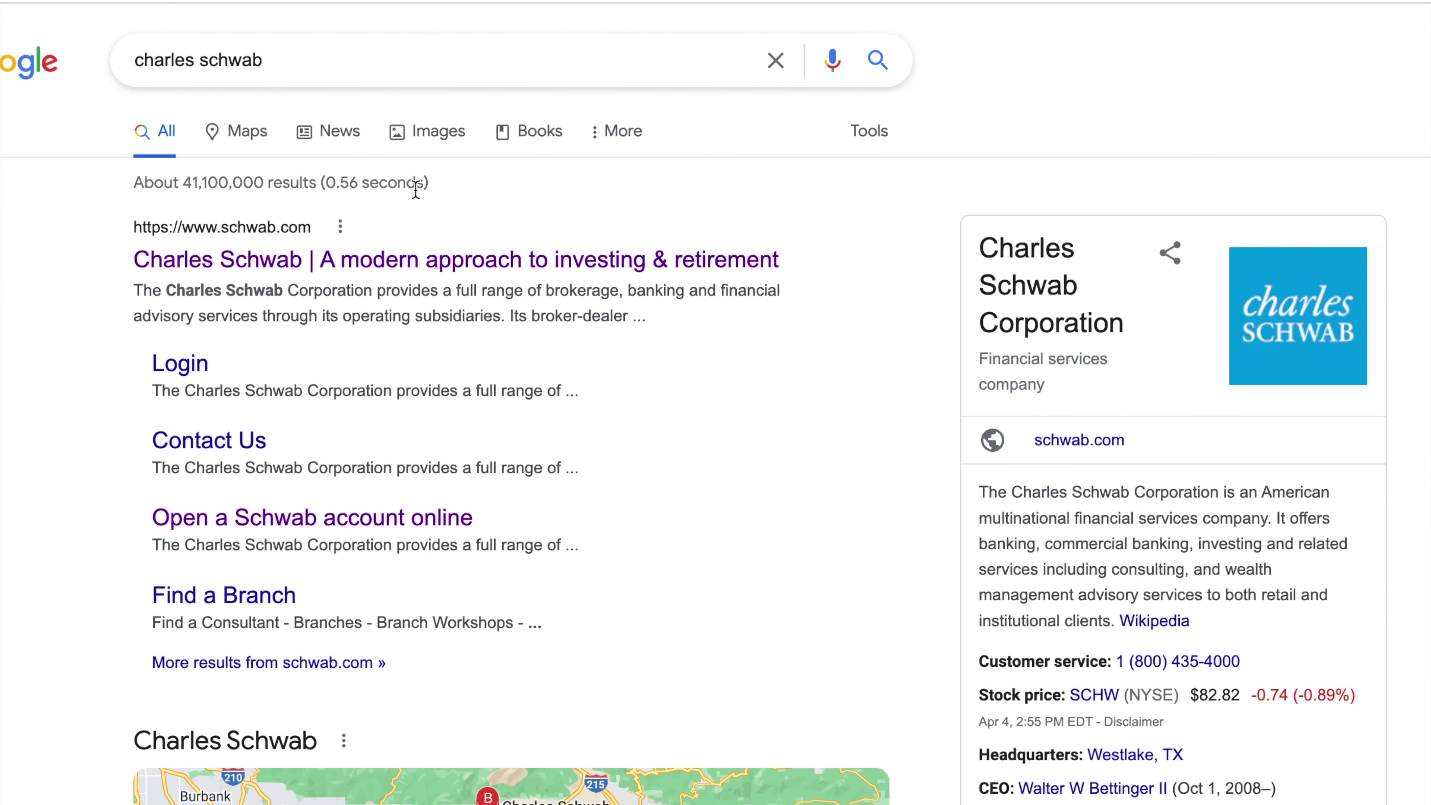
pyautogui.click(341, 258)
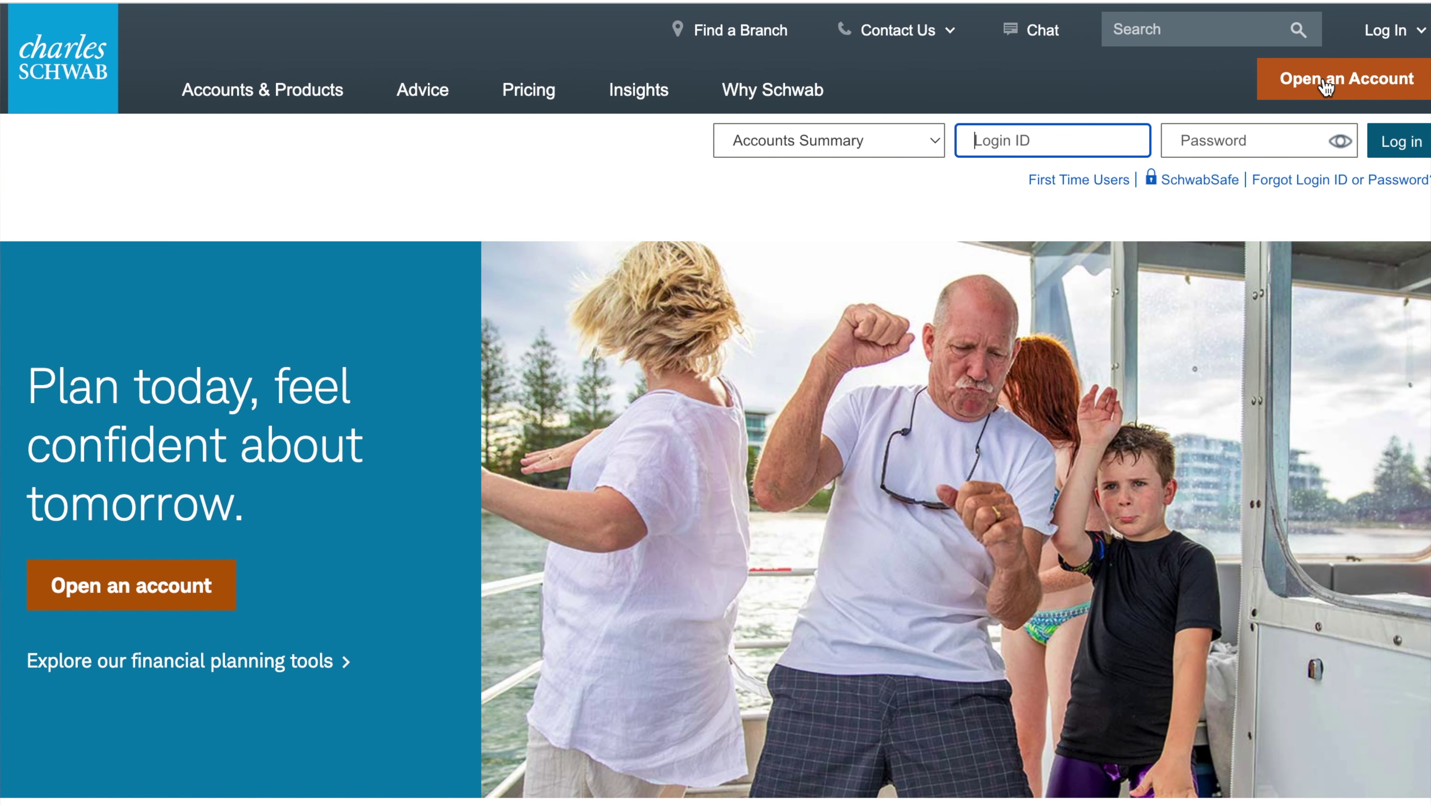
# Start opening a new account and choose Roth IRA under Retirement
pyautogui.click(1346, 82)
pyautogui.scroll(-5, 843, 479)
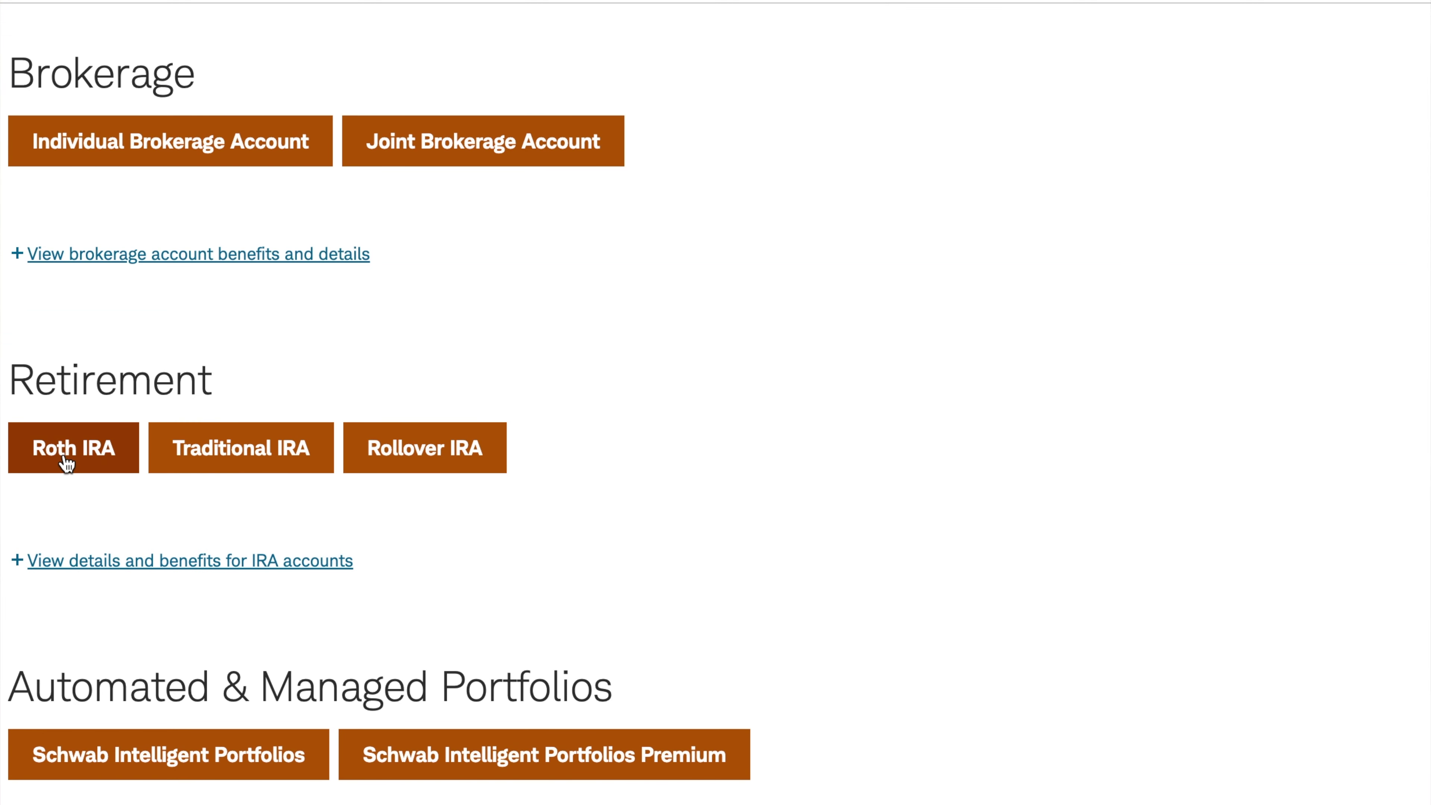
pyautogui.click(67, 463)
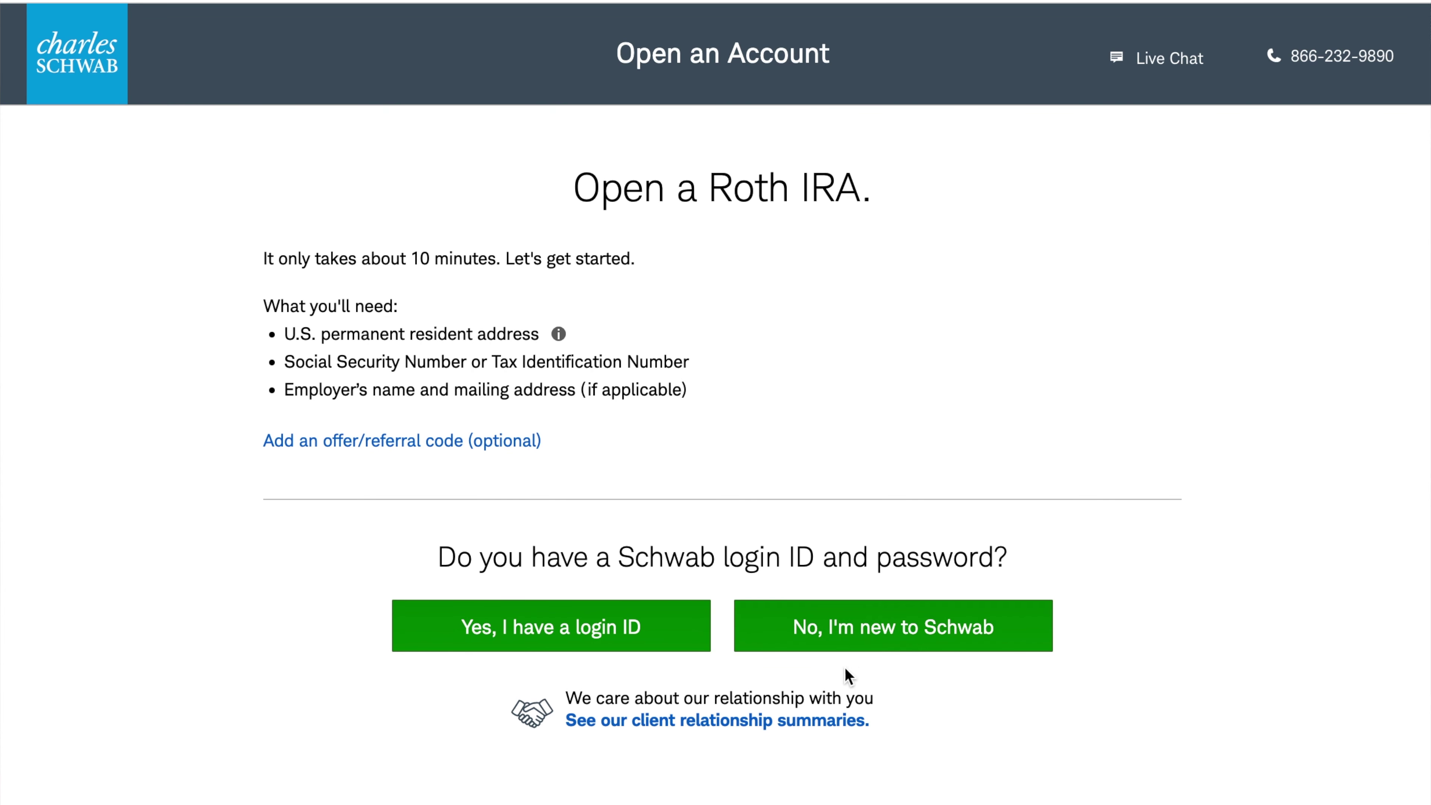
# Continue as a new Schwab client and set Employment Status to Employed
pyautogui.click(849, 633)
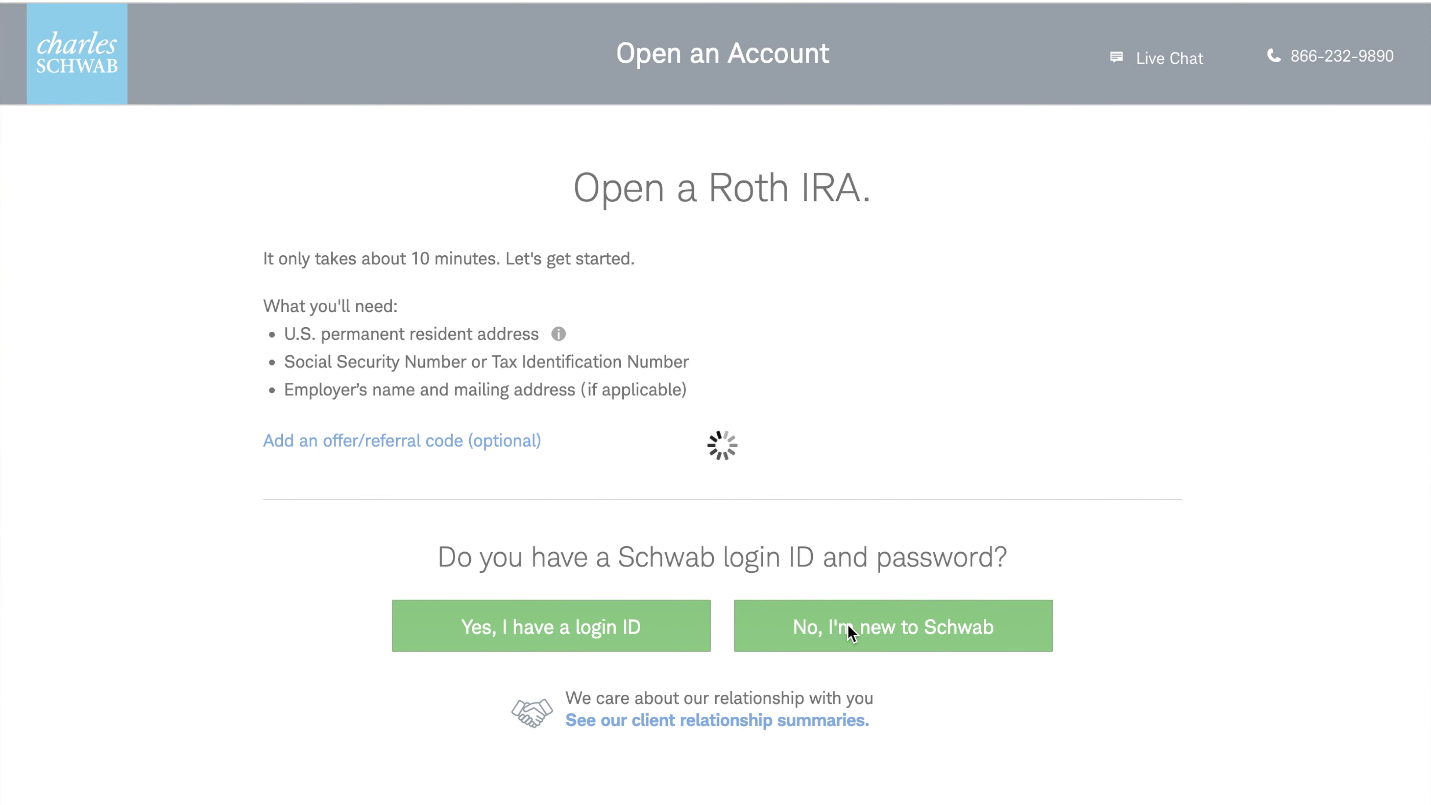
pyautogui.scroll(-5, 177, 500)
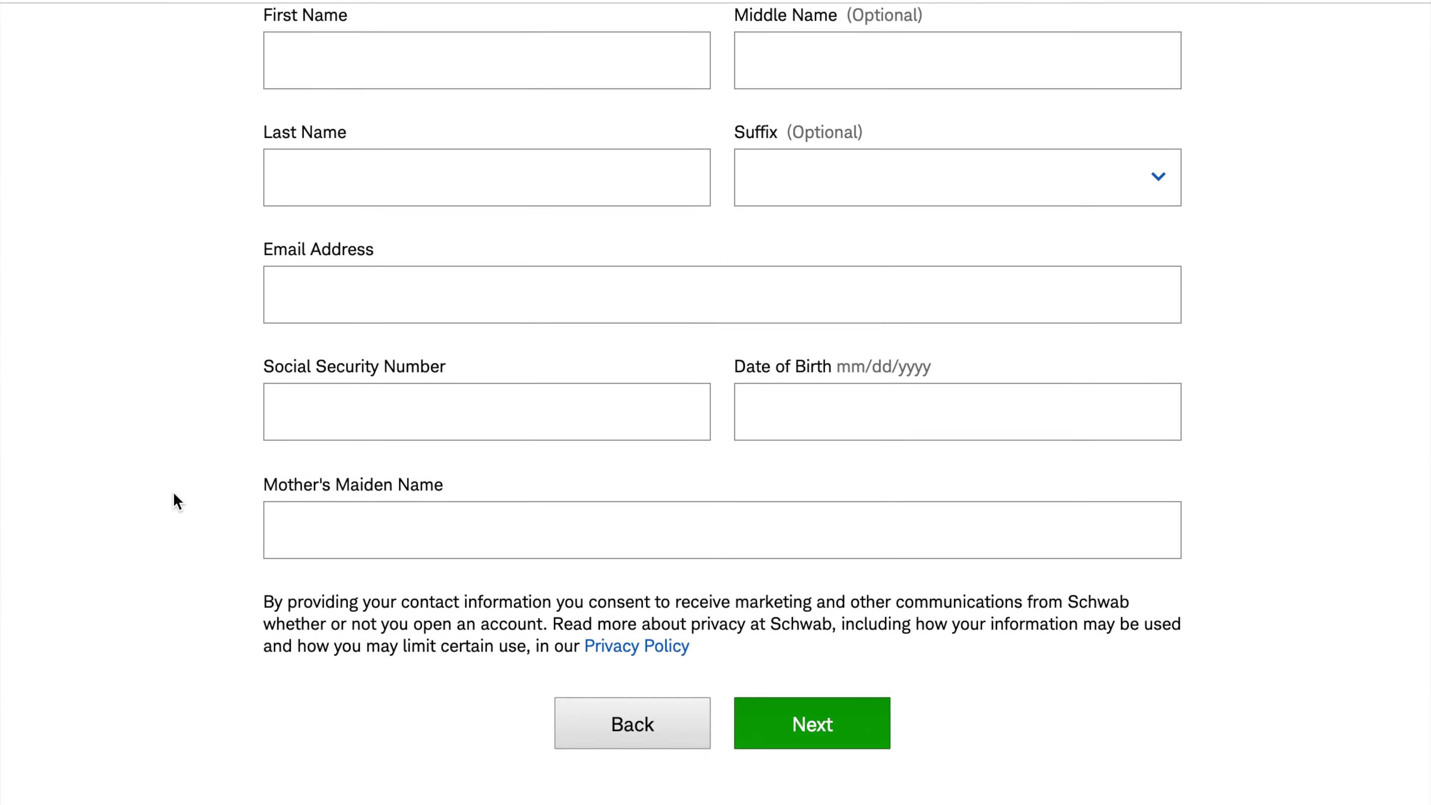
pyautogui.scroll(3, 177, 501)
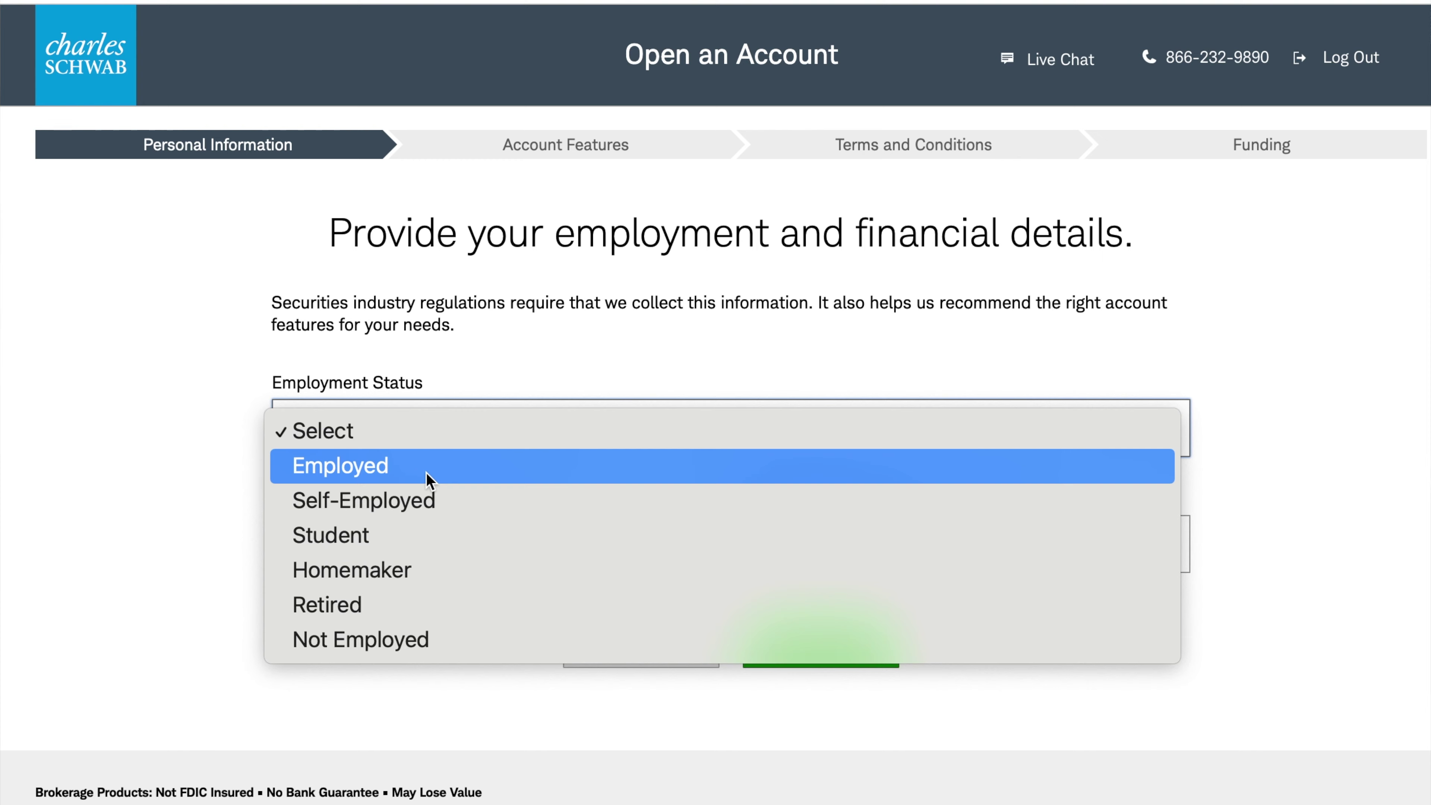
pyautogui.click(427, 474)
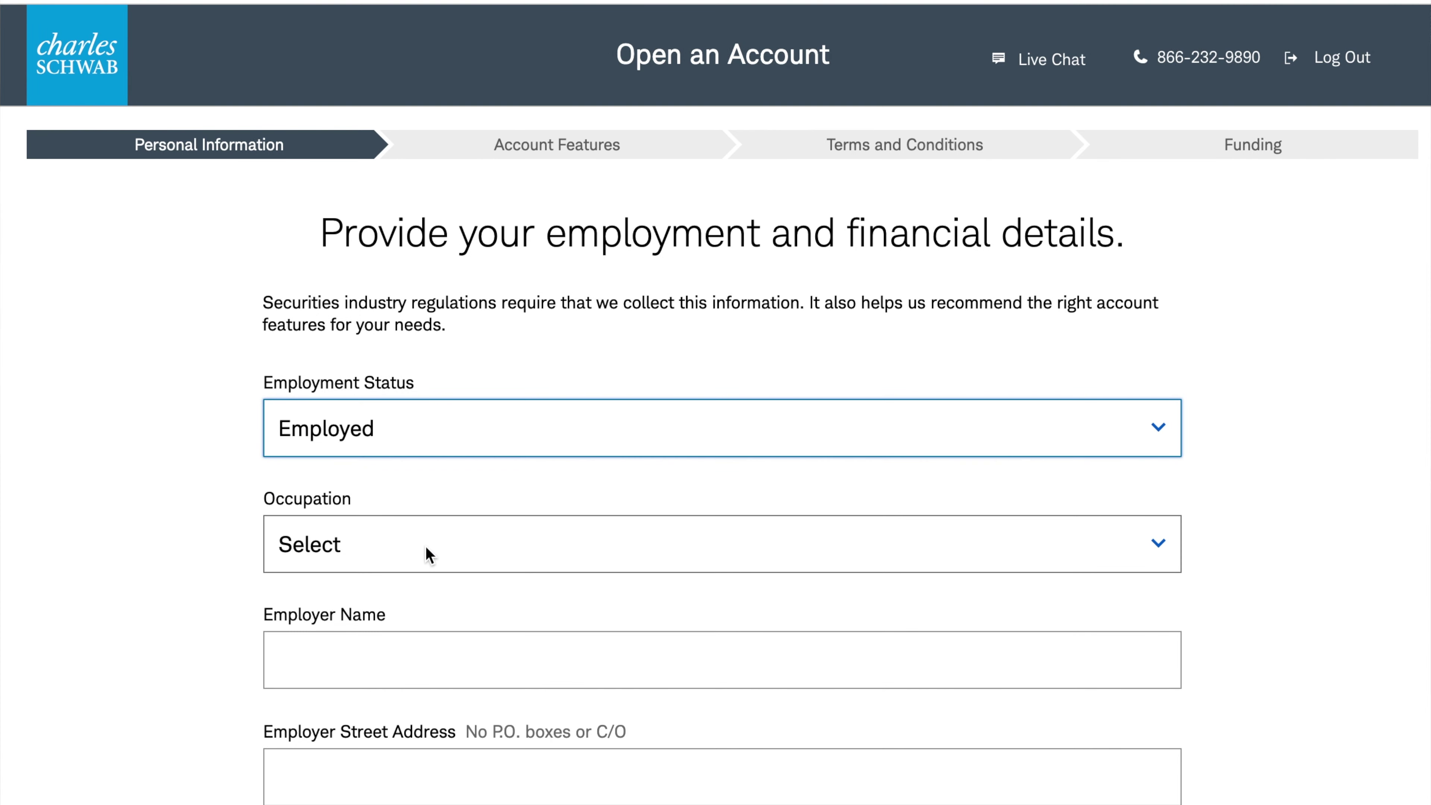
# Choose Educator as the occupation and begin filling in annual income
pyautogui.scroll(-4, 447, 551)
pyautogui.click(412, 330)
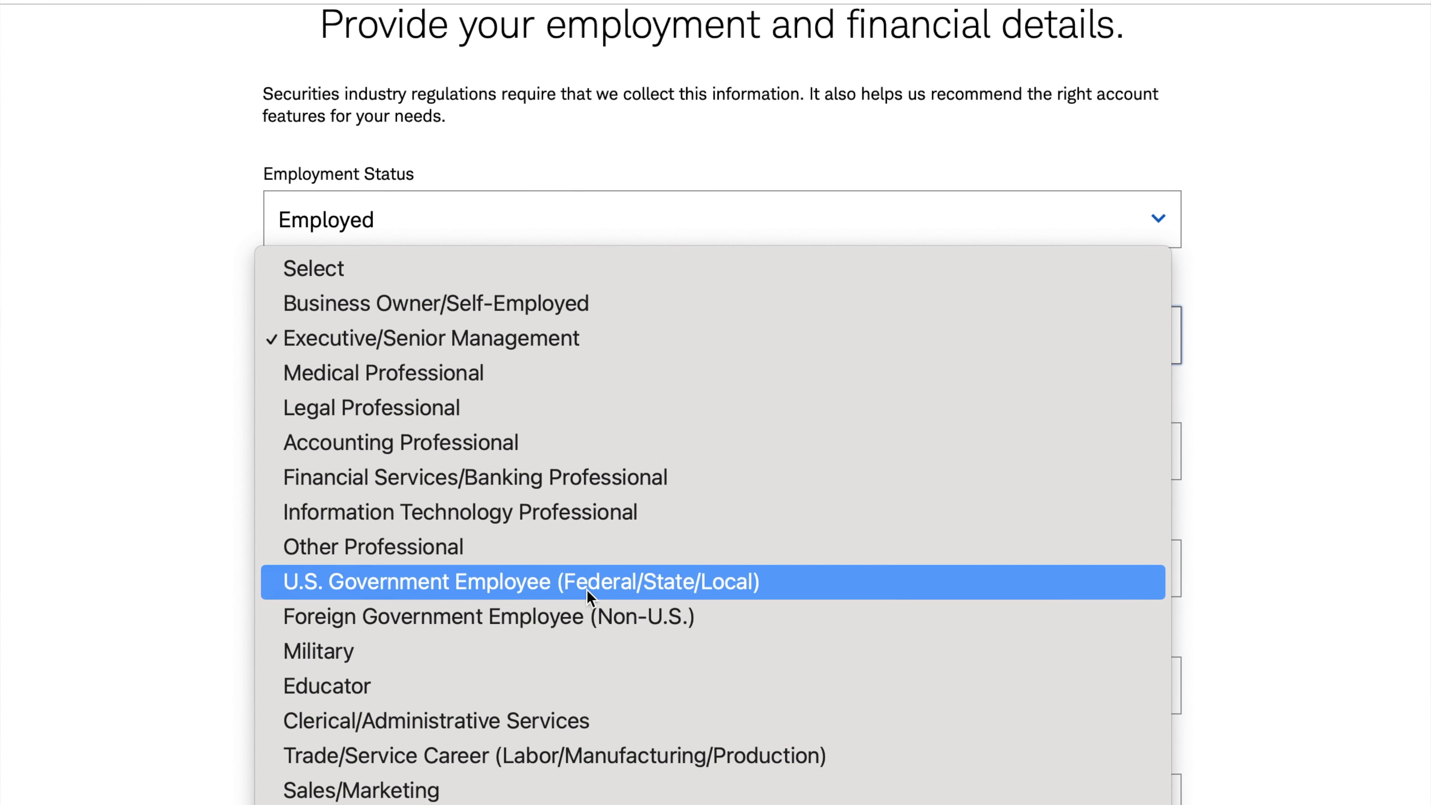
pyautogui.click(485, 693)
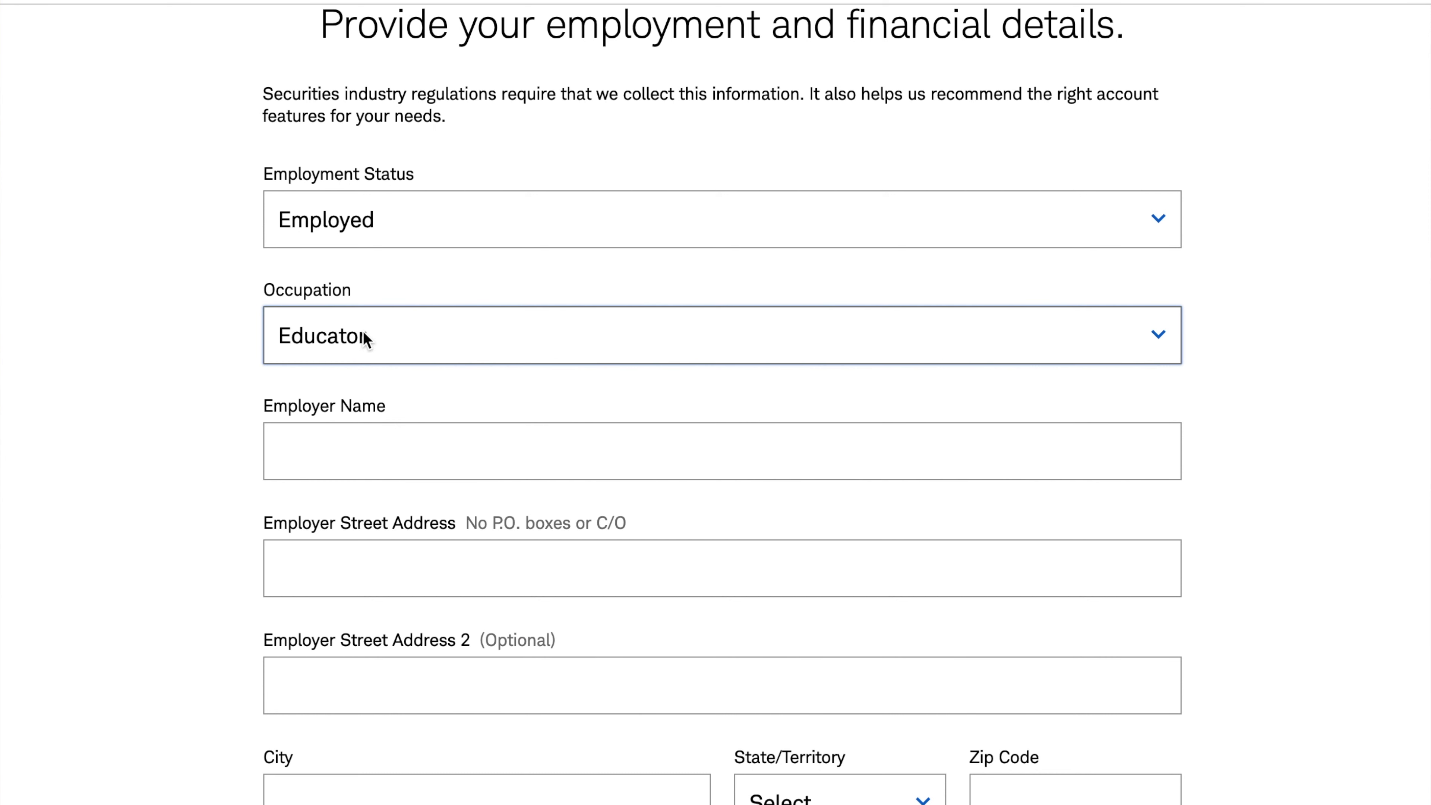
pyautogui.scroll(-5, 234, 459)
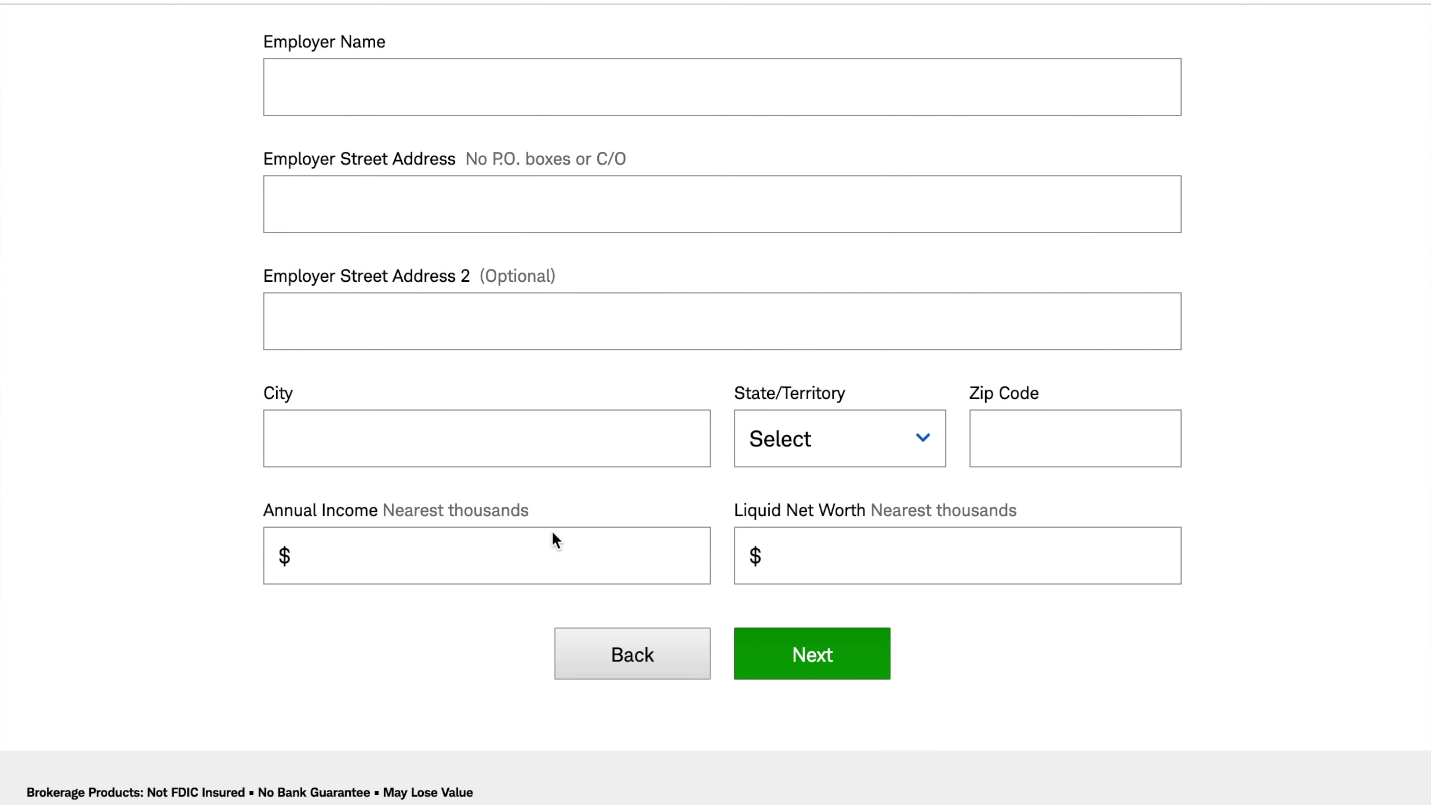
pyautogui.click(330, 556)
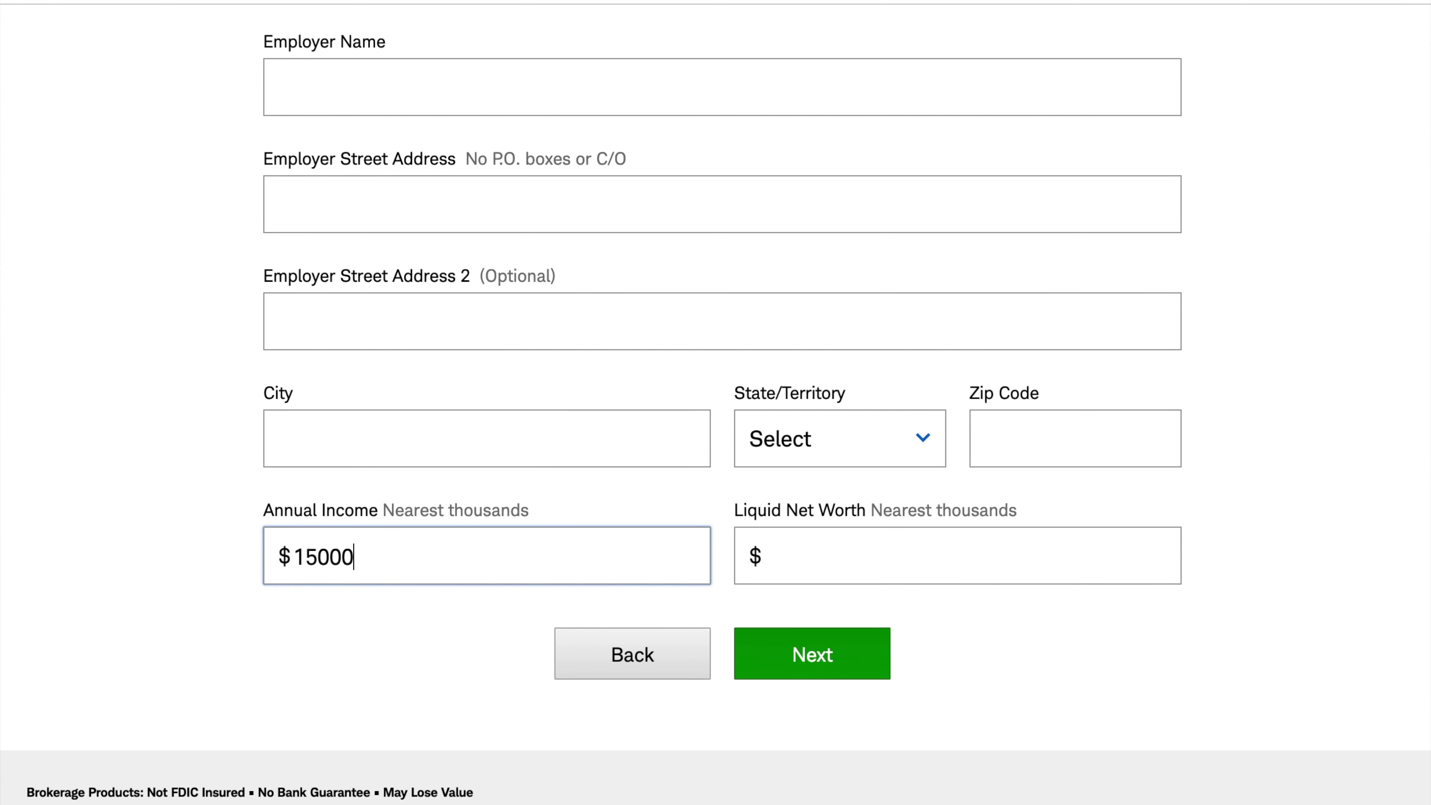
# Change the Liquid Net Worth amount from $30,000 to $1,000
pyautogui.click(857, 542)
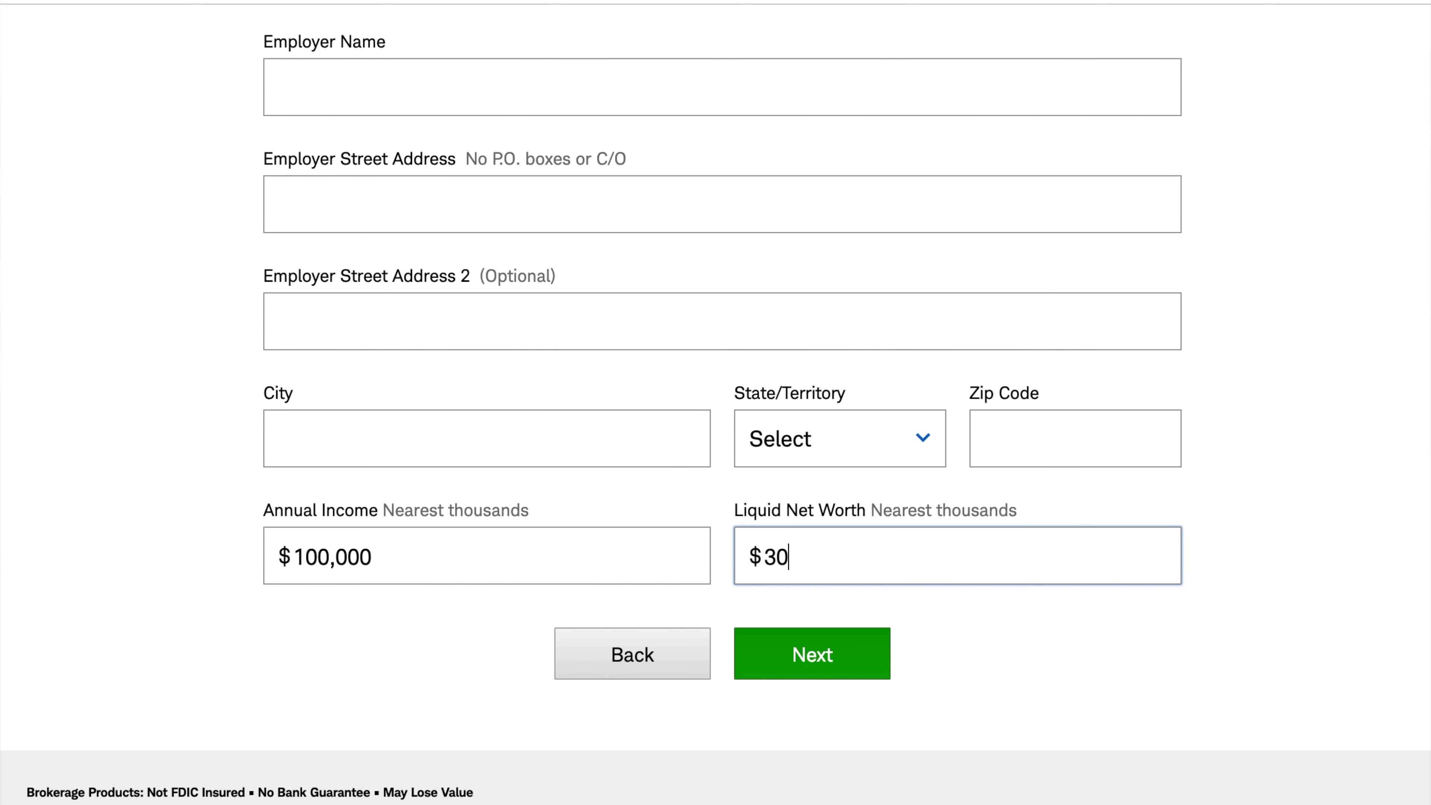
pyautogui.click(1072, 622)
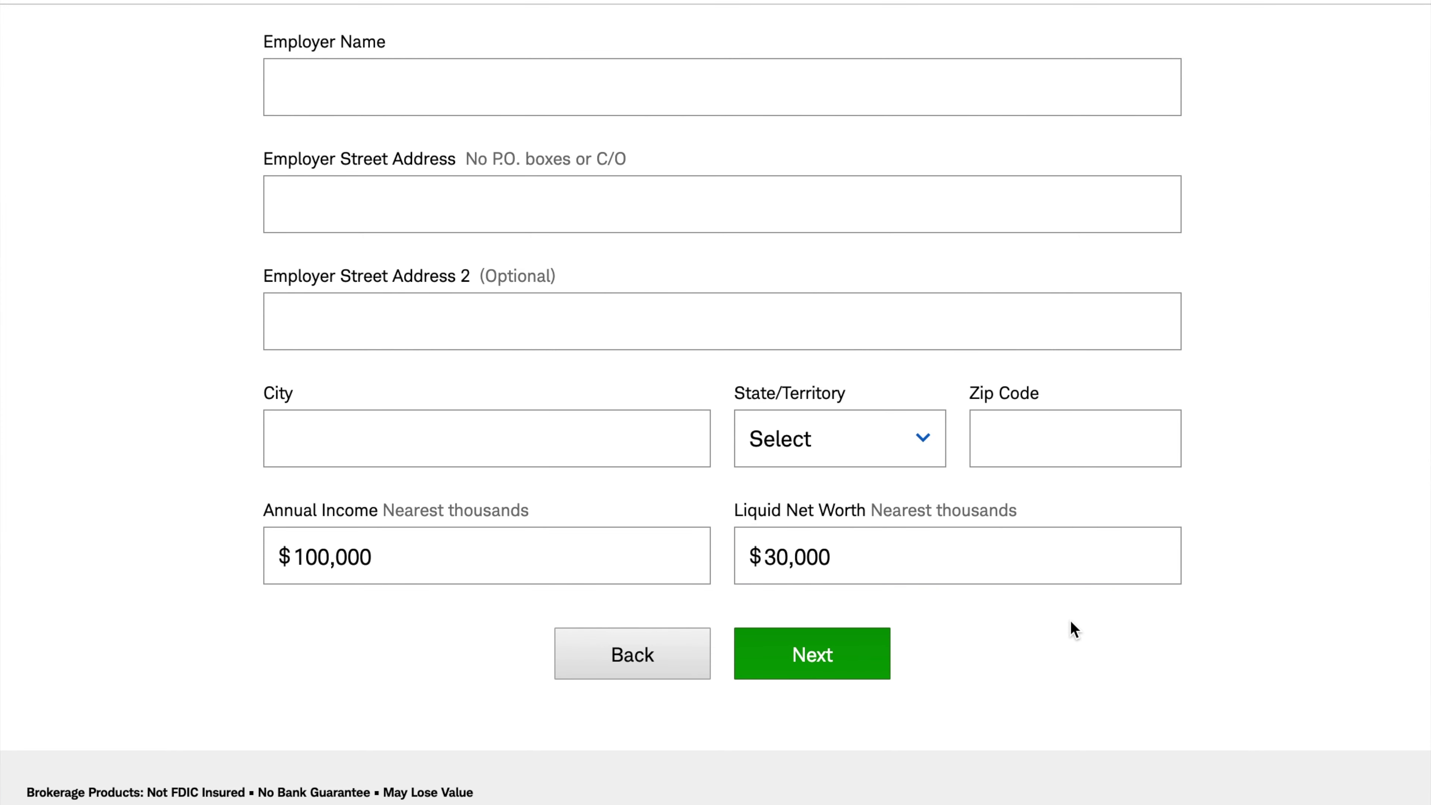
pyautogui.doubleClick(853, 557)
pyautogui.write('1000')
pyautogui.click(1046, 652)
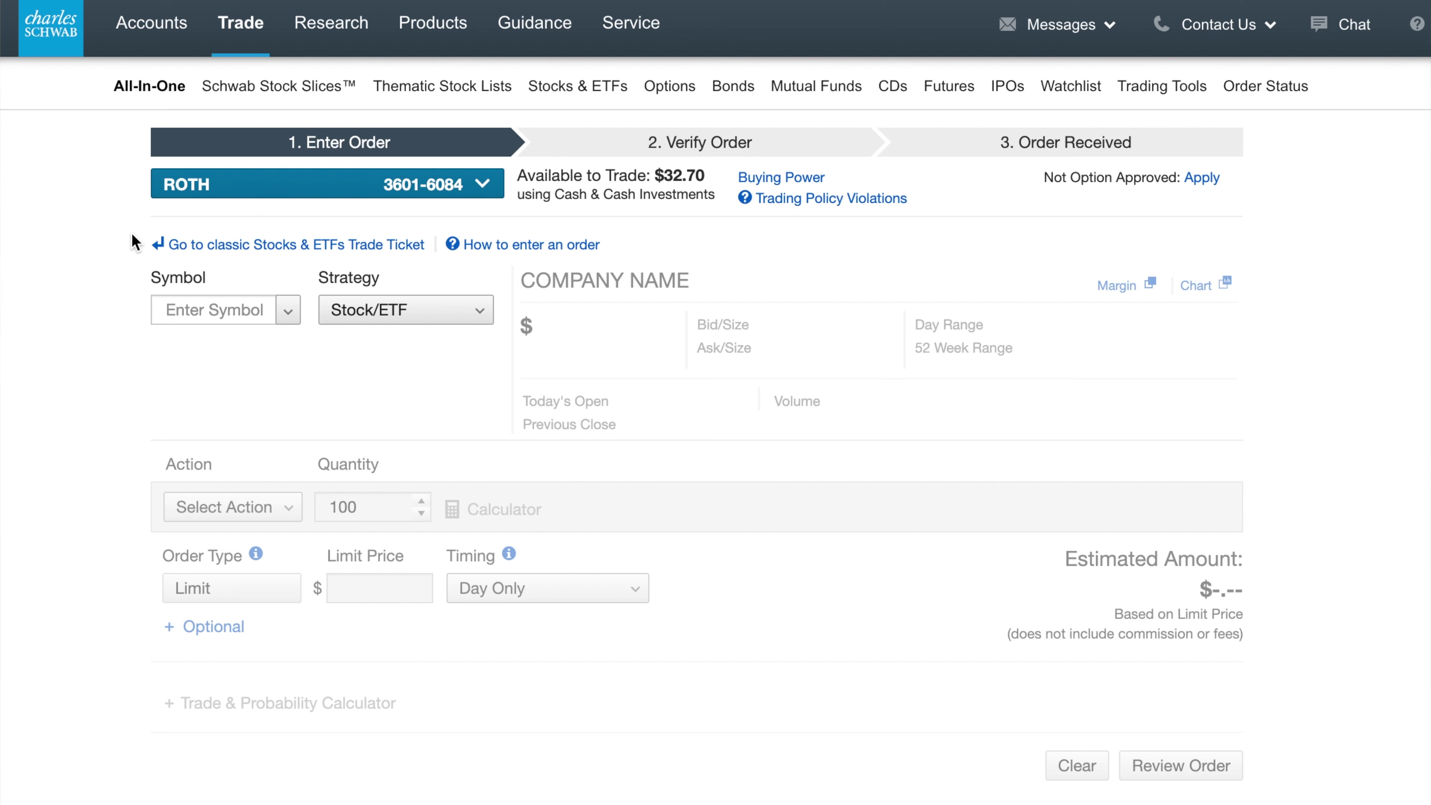
# Load Apple Inc., then the Vanguard S&P 500 ETF (VOO), as the order symbol
pyautogui.click(207, 311)
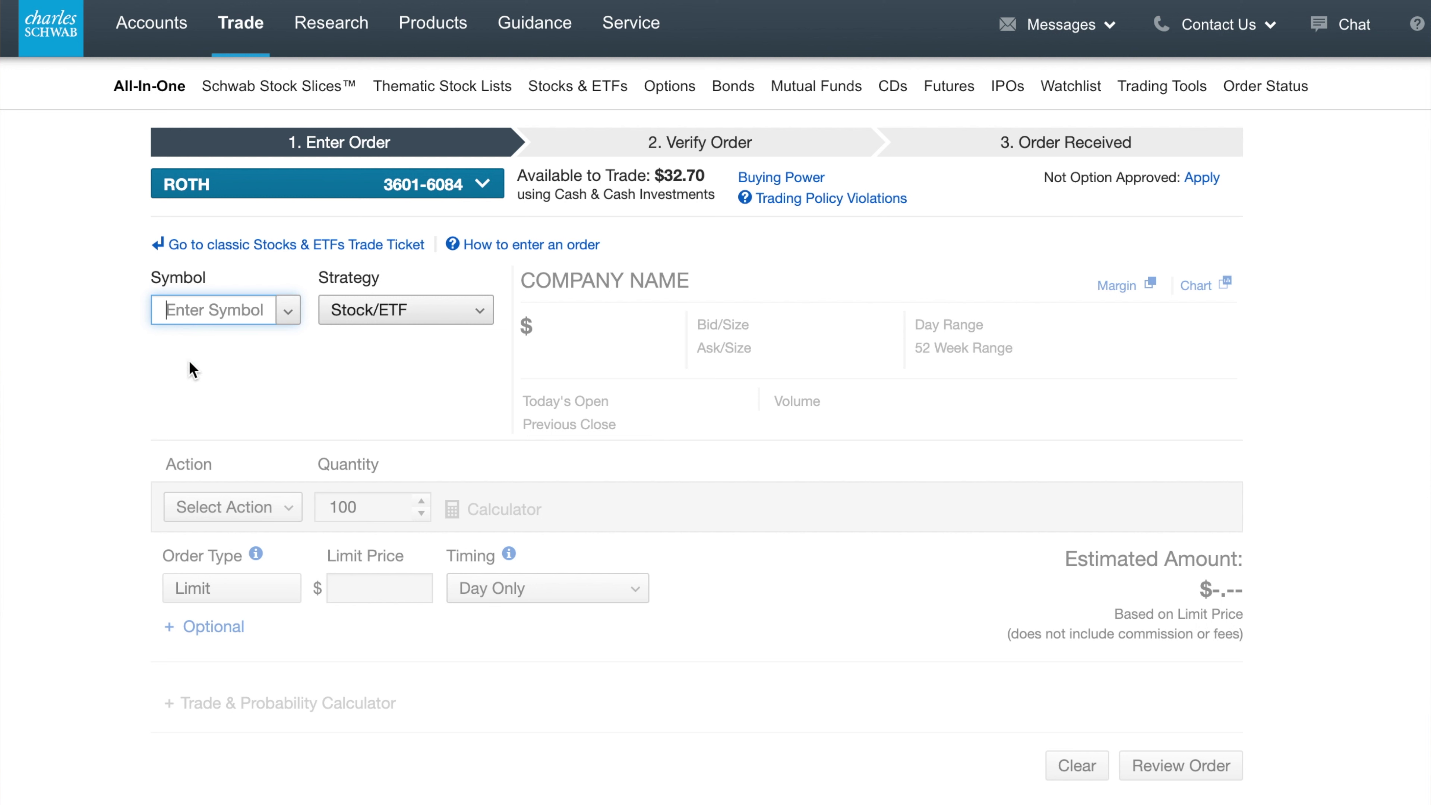
pyautogui.write('apple')
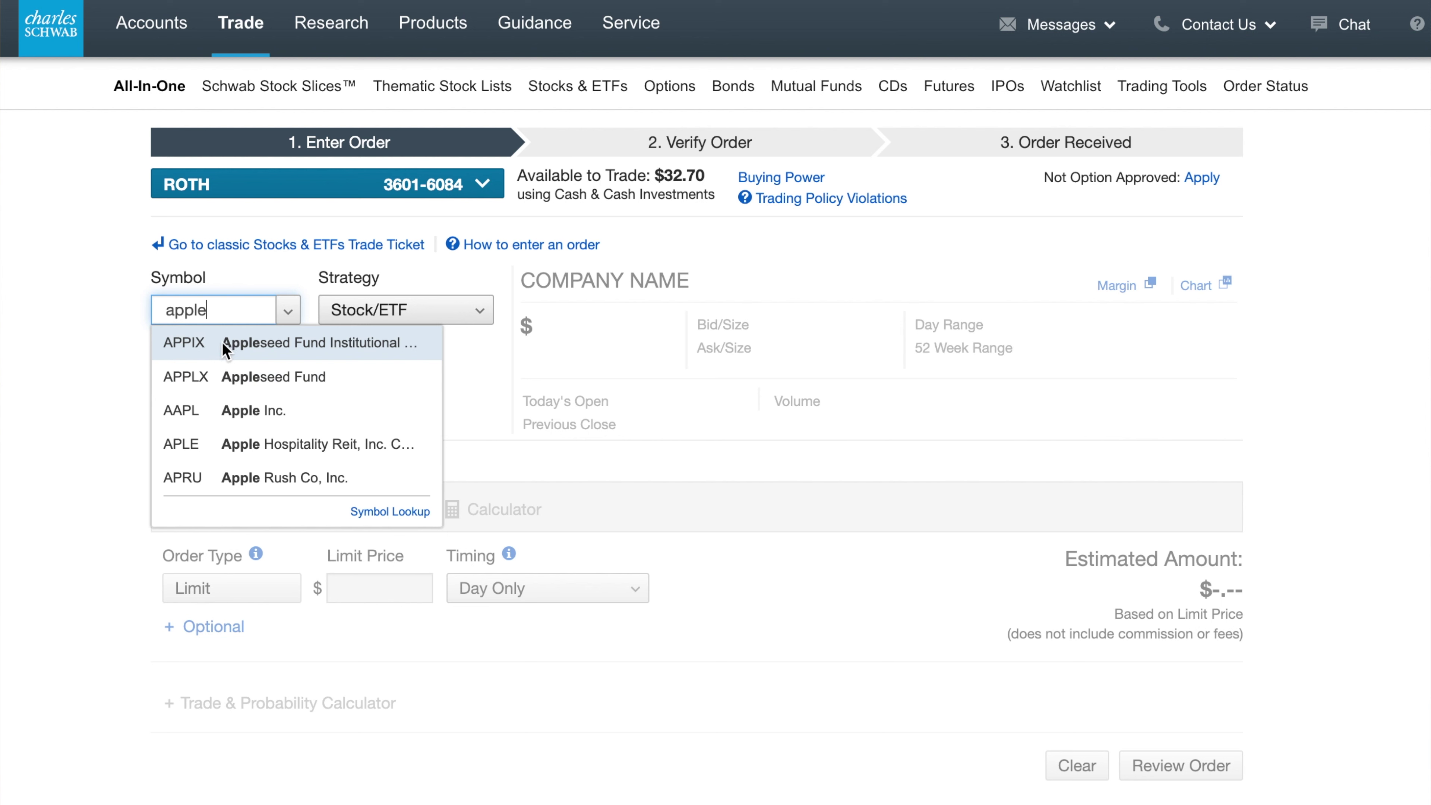
pyautogui.click(290, 415)
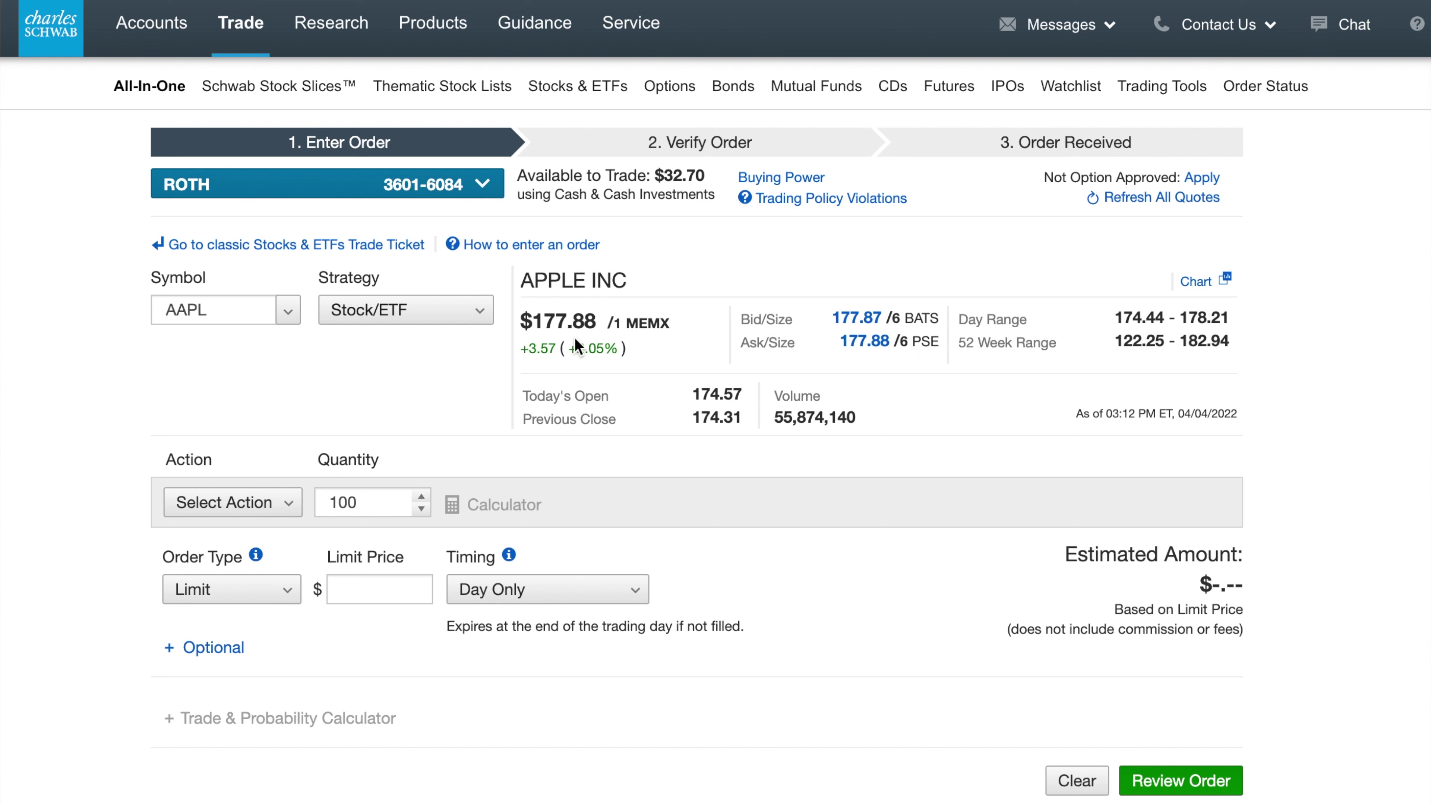
pyautogui.write('voo')
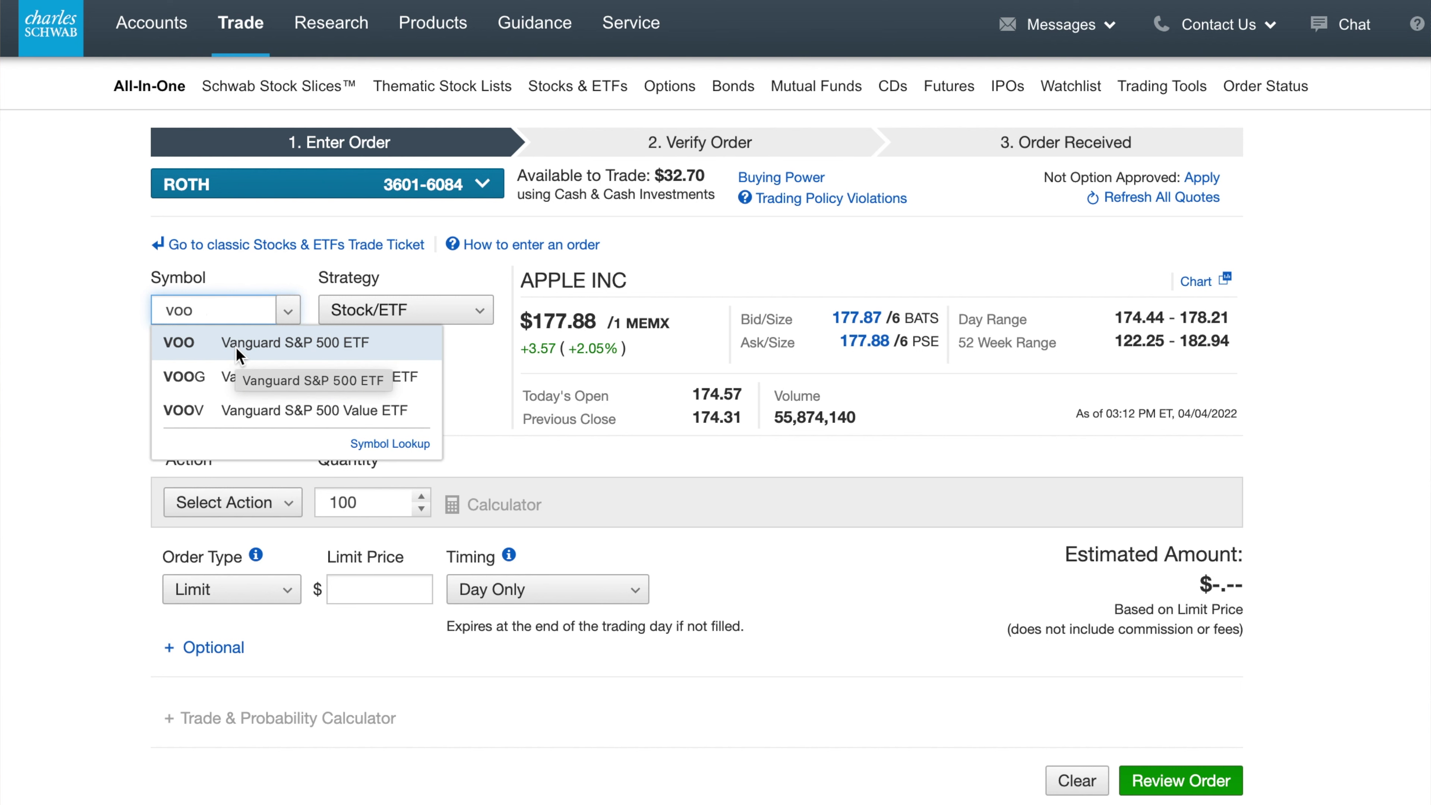
pyautogui.click(247, 345)
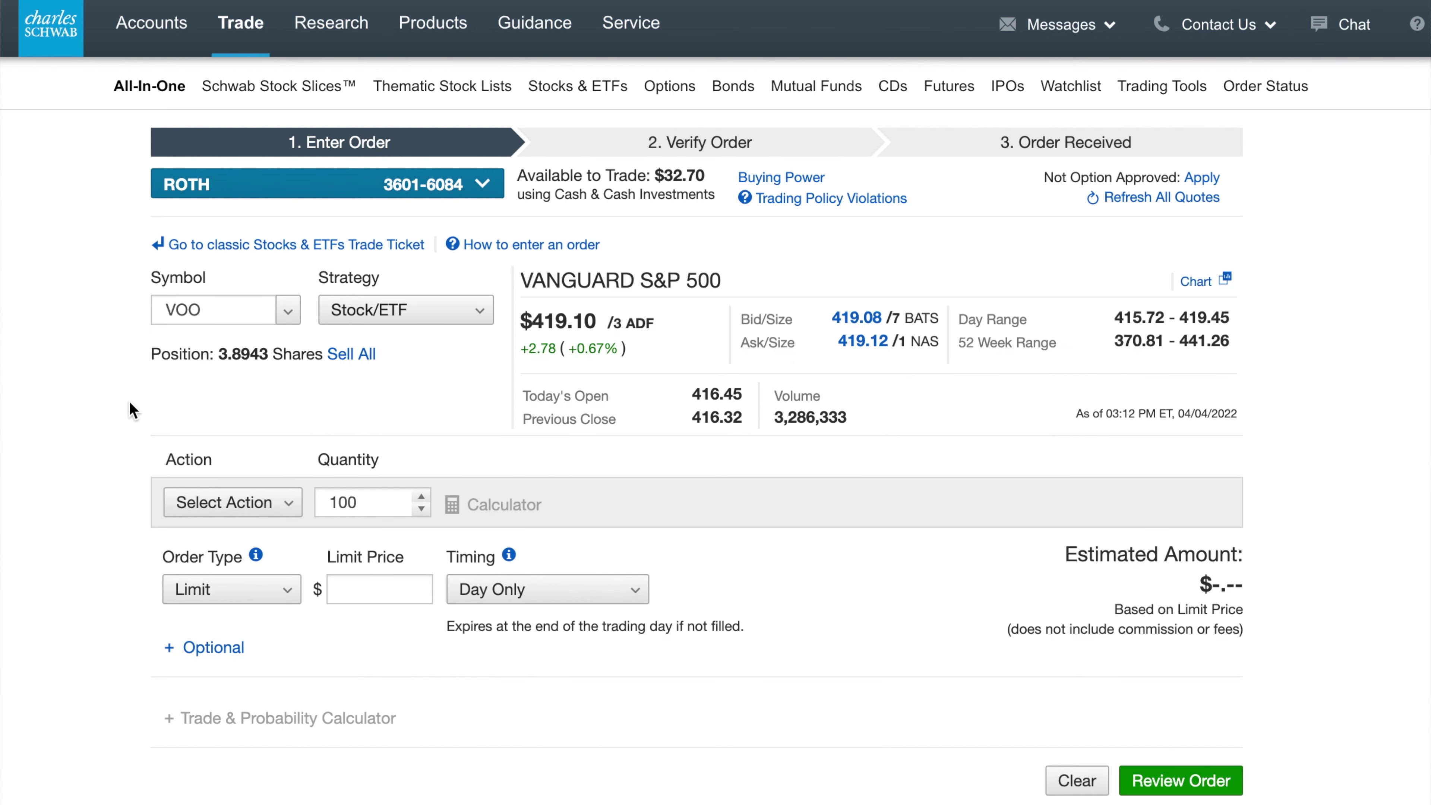
# Replace the symbol with SPY, the SPDR S&P 500 ETF
pyautogui.click(214, 310)
pyautogui.write('spy')
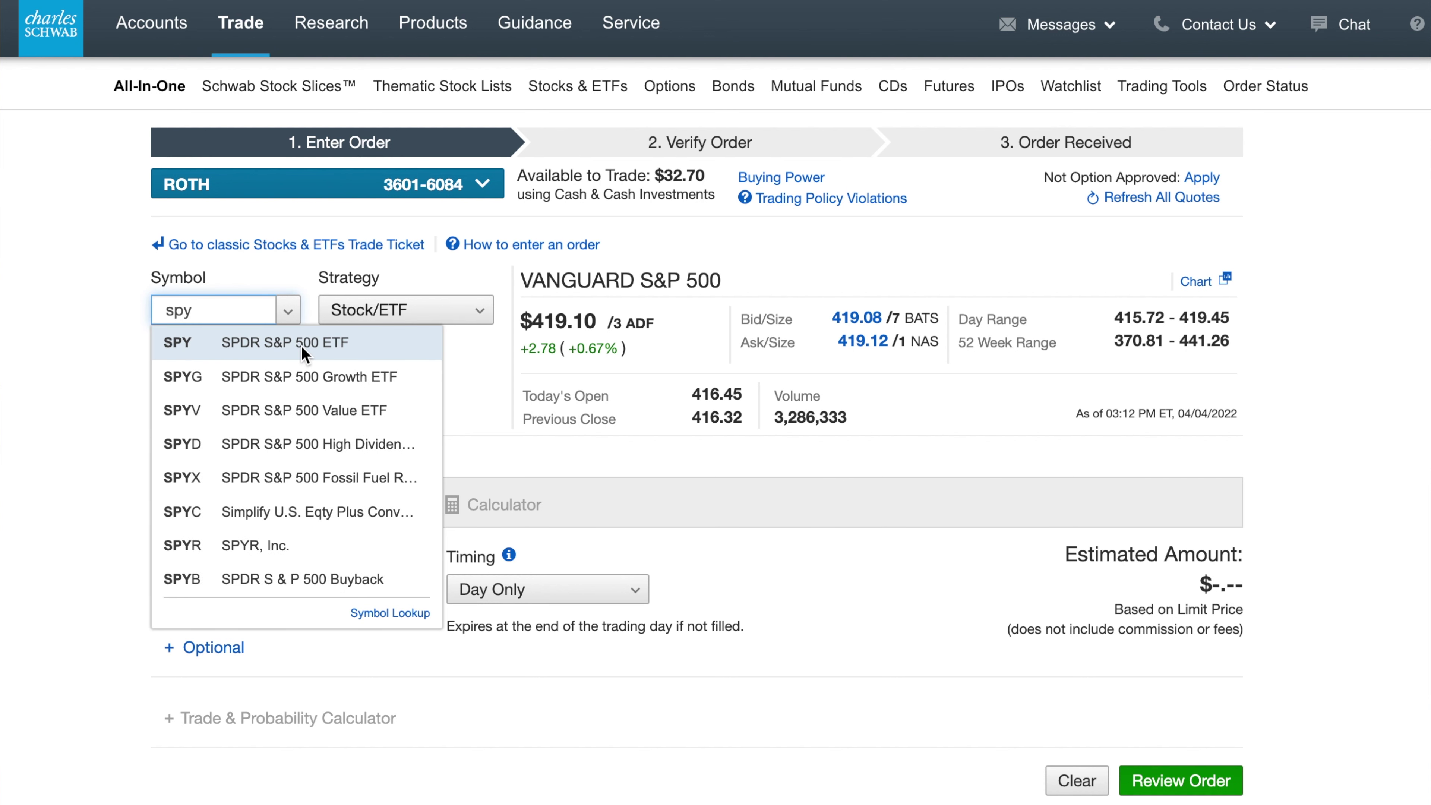
pyautogui.click(243, 342)
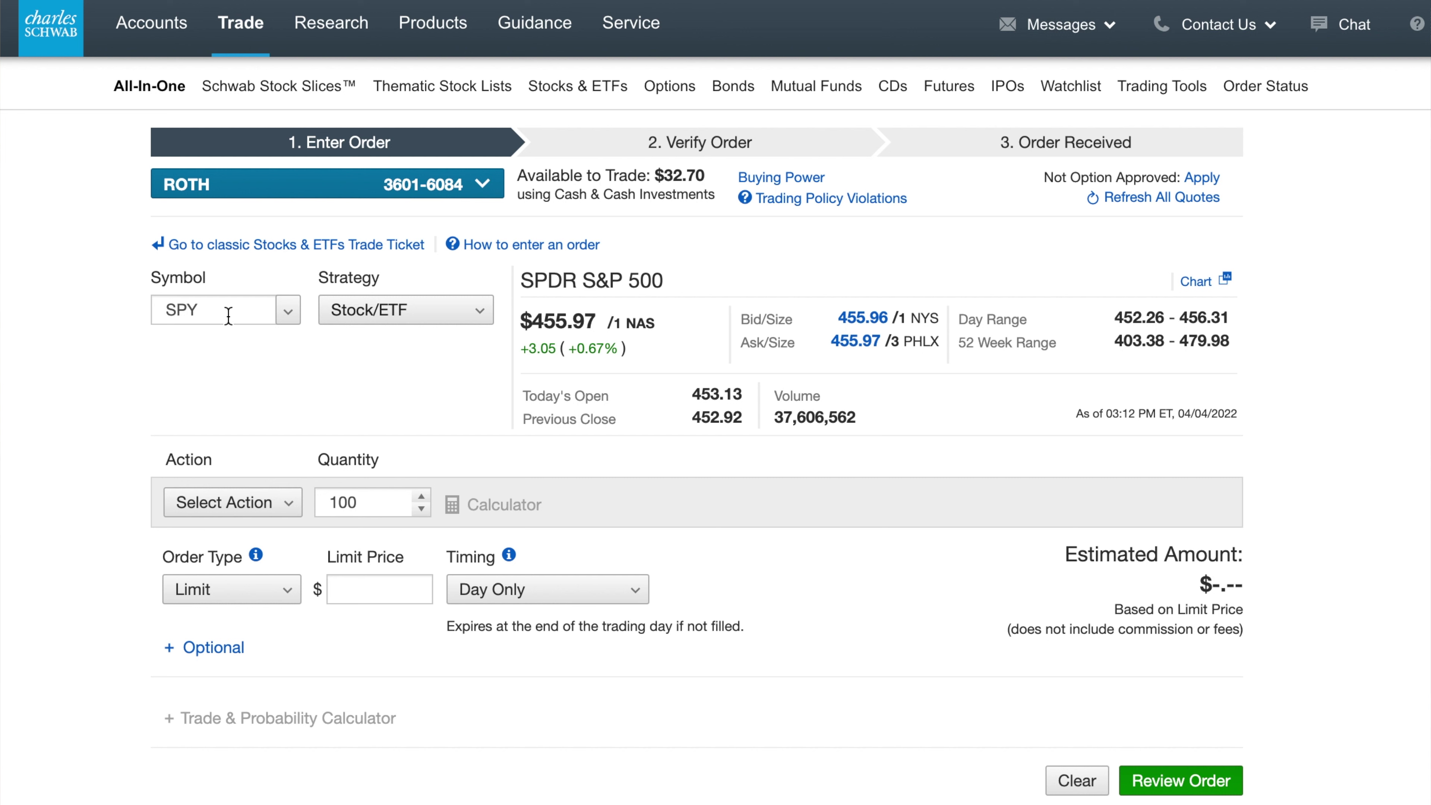
pyautogui.click(282, 510)
# Set the order action to Buy with a quantity of 1 share
pyautogui.click(242, 533)
pyautogui.moveTo(369, 501); pyautogui.dragTo(340, 503)
pyautogui.press('BackSpace')
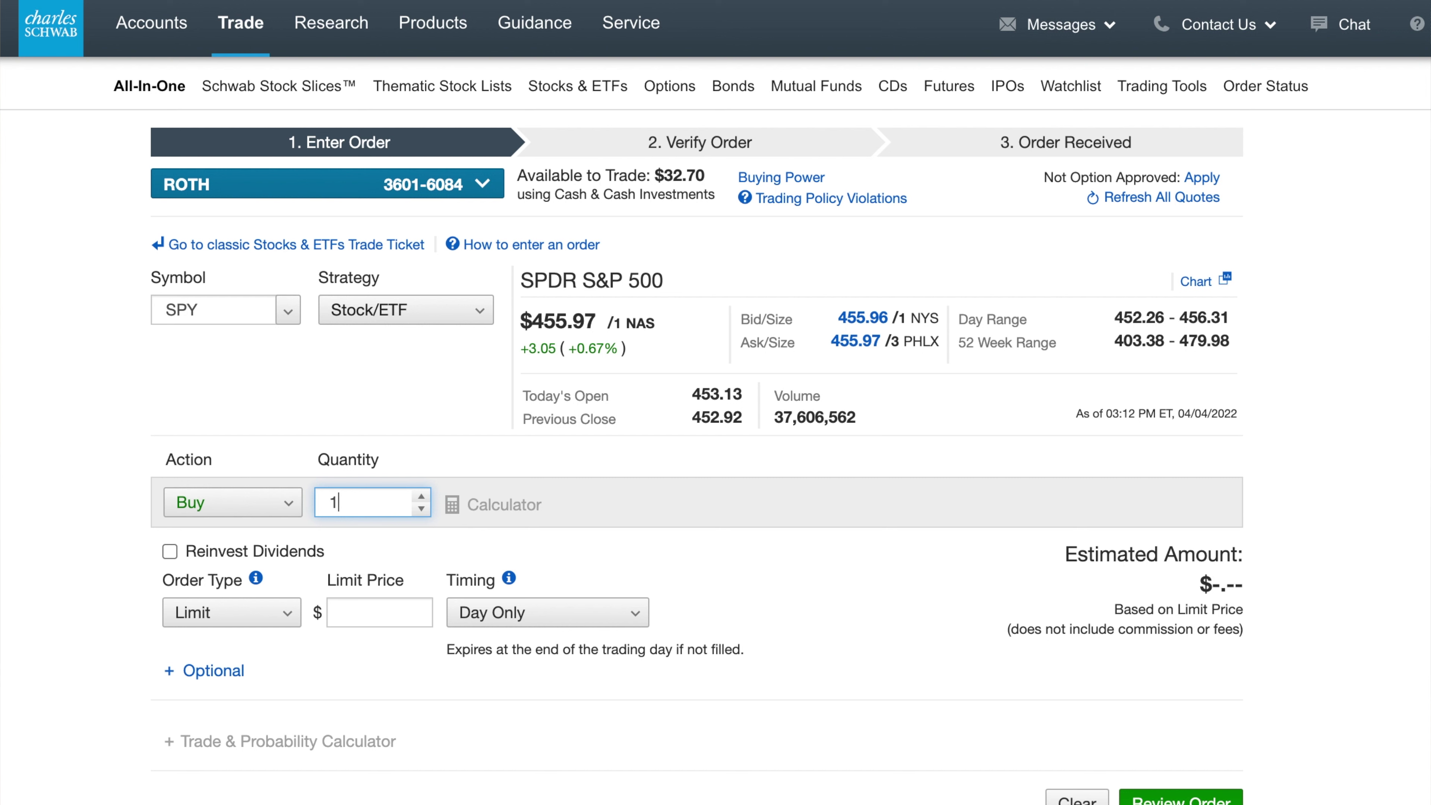
pyautogui.click(95, 403)
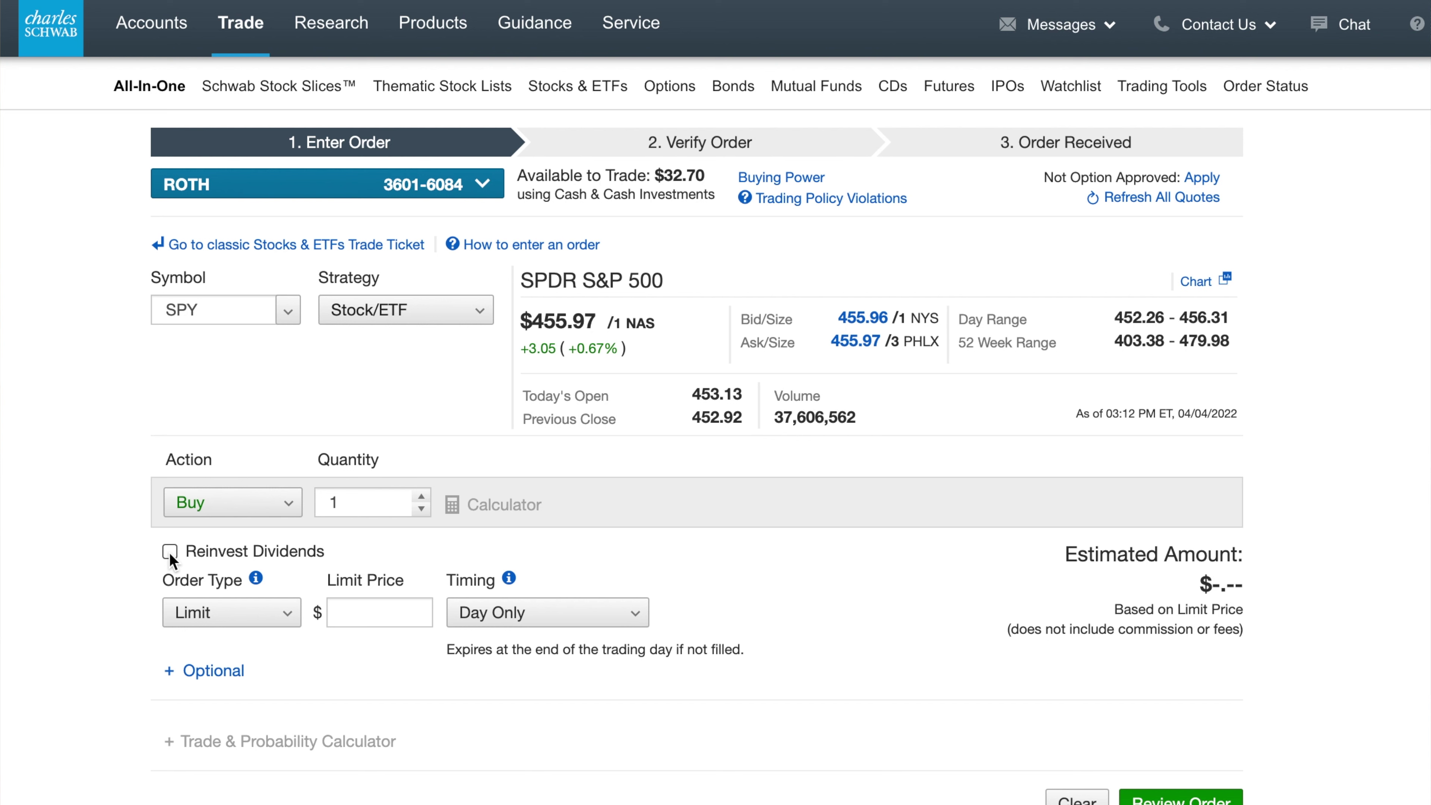
# Make it a Market order and submit it for verification
pyautogui.click(291, 612)
pyautogui.click(265, 586)
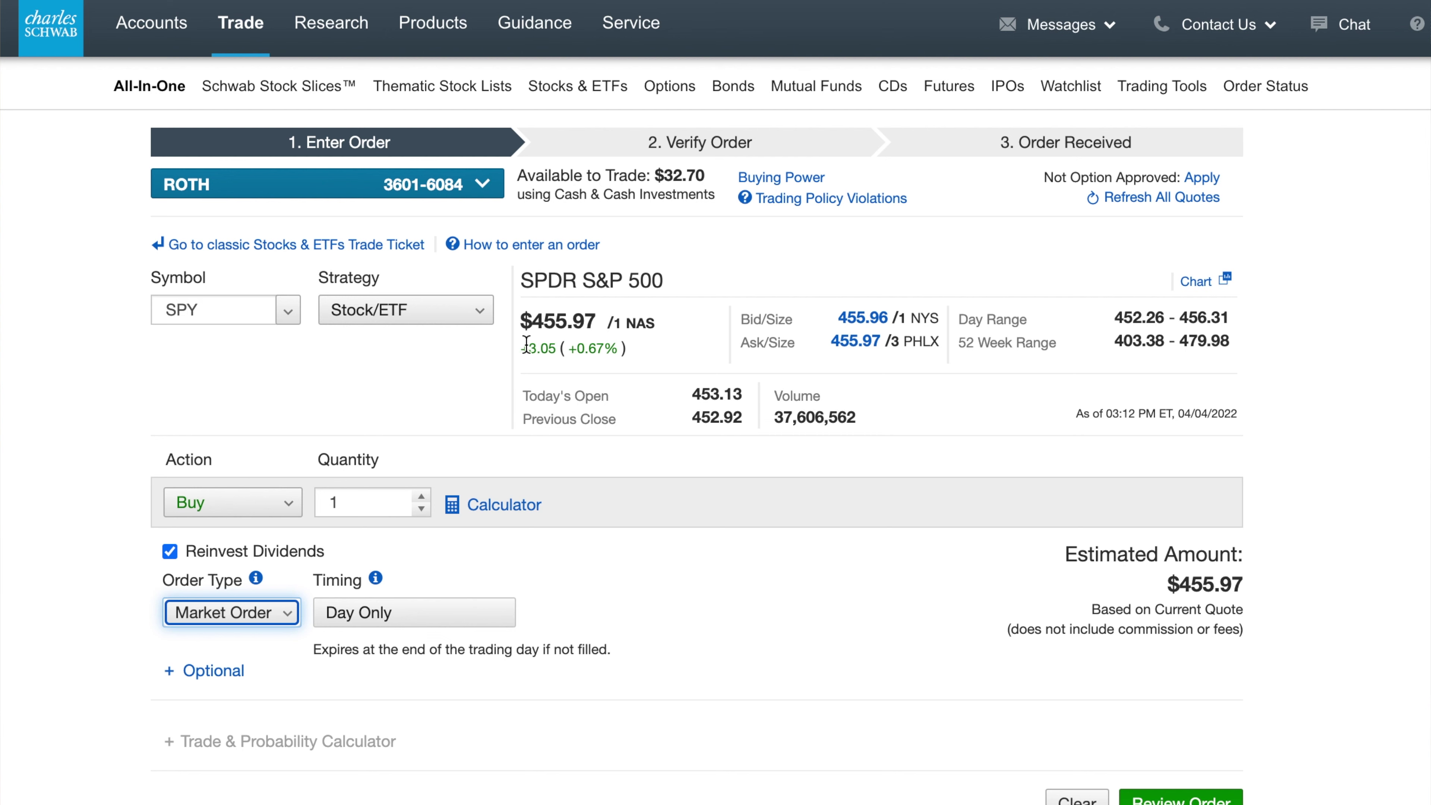
pyautogui.scroll(-1, 660, 506)
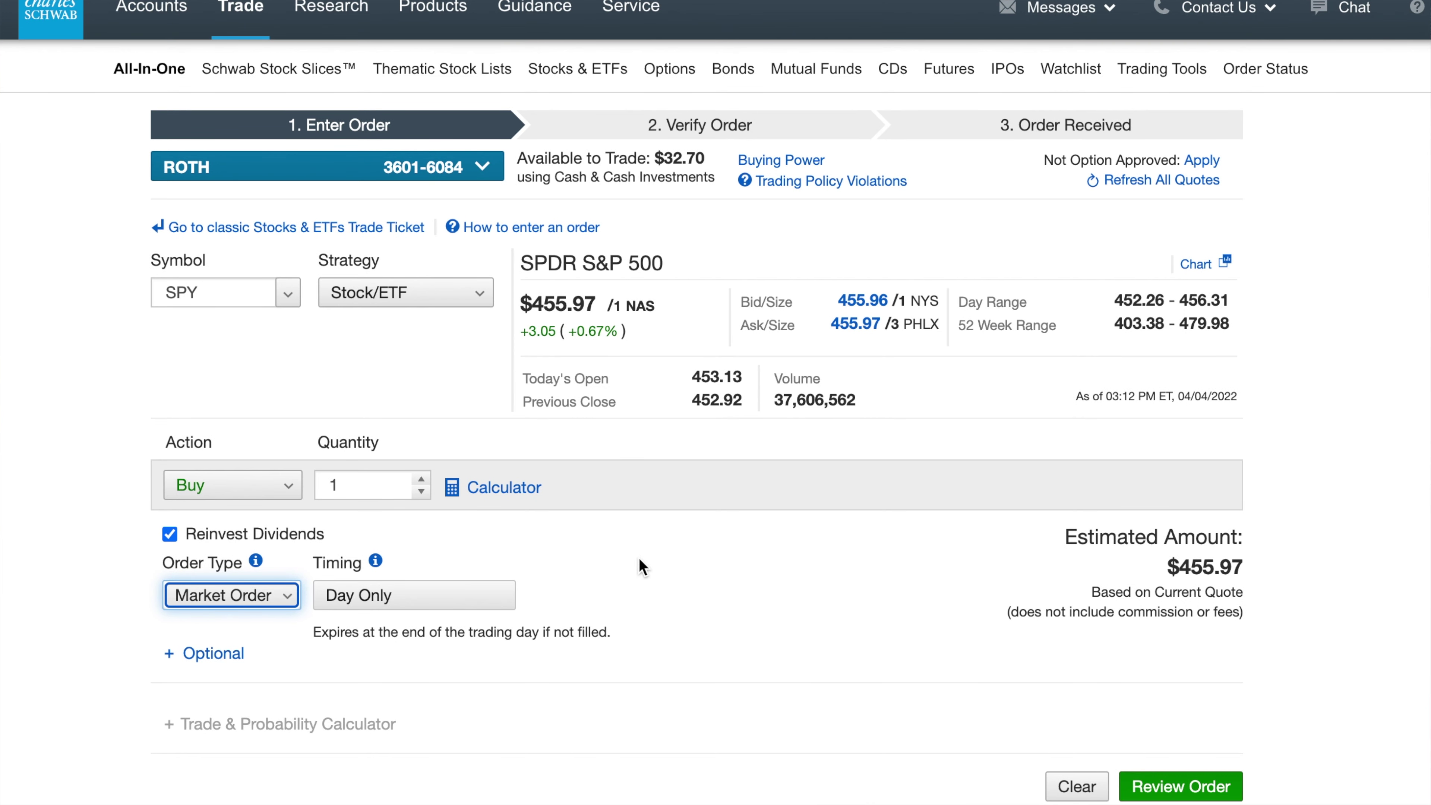
pyautogui.click(1193, 792)
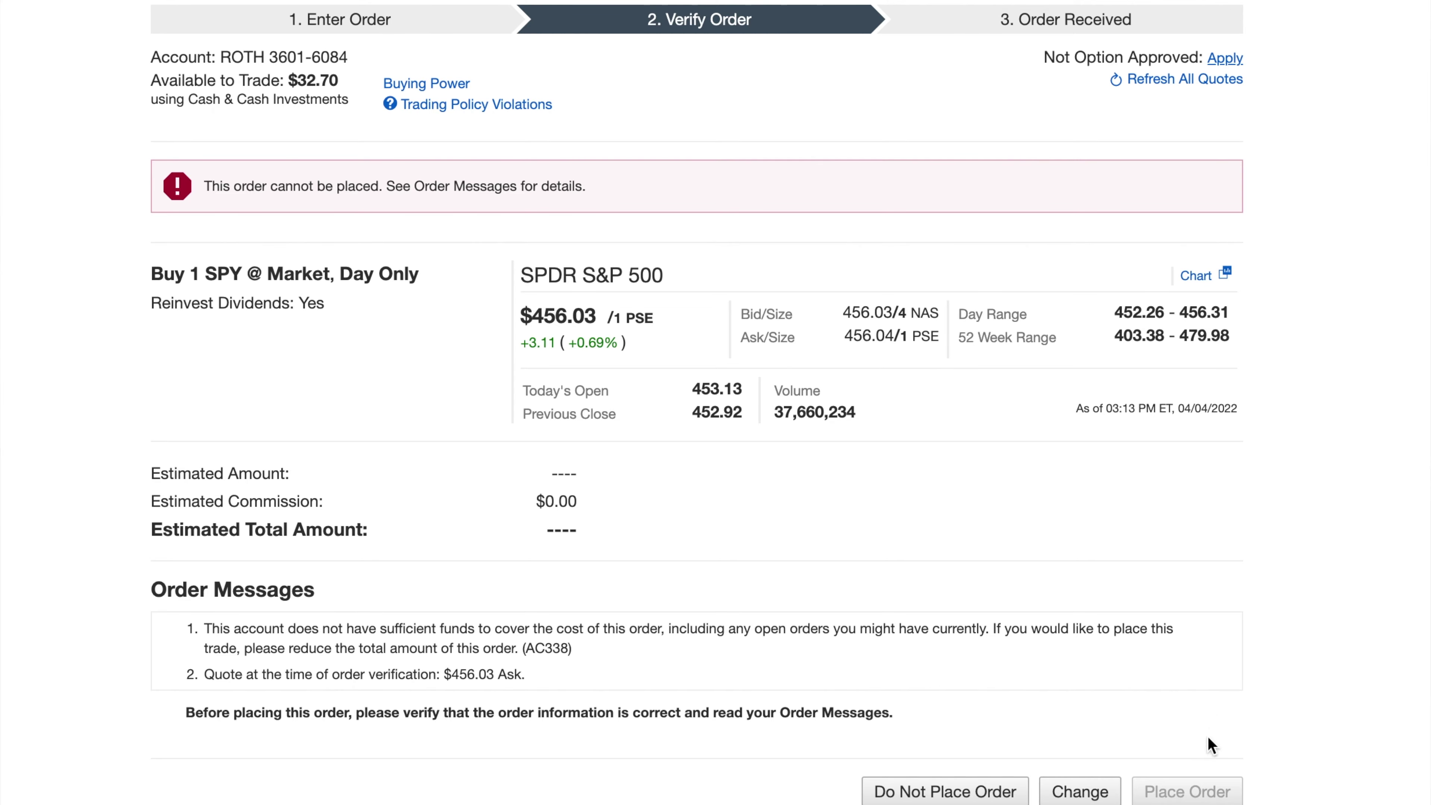
# Attempt to place the 1-share SPY market buy despite the insufficient-funds rejection
pyautogui.click(1206, 794)
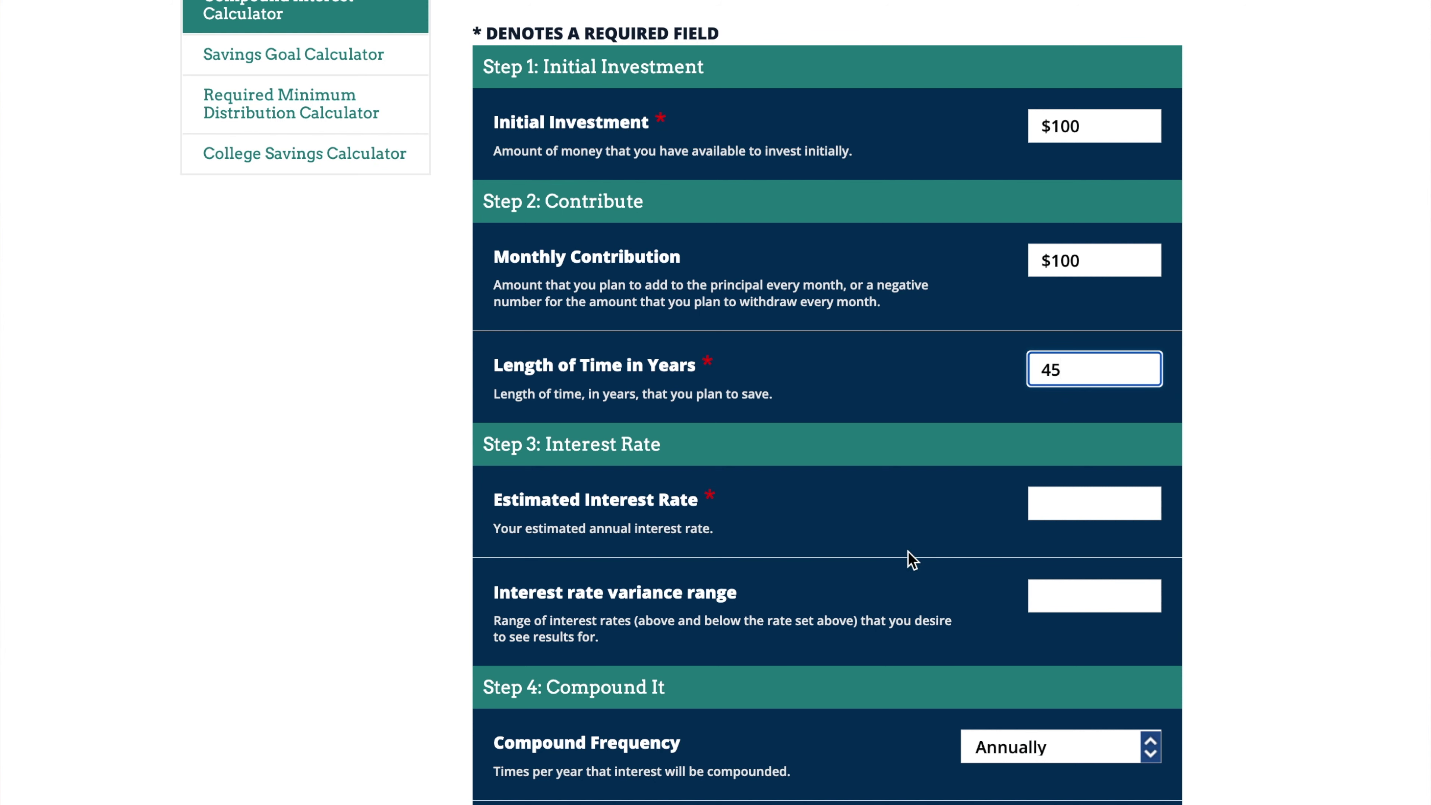
# Enter an 11% estimated interest rate and calculate, showing $1,194,919.30 after 45 years
pyautogui.click(1067, 506)
pyautogui.write('11')
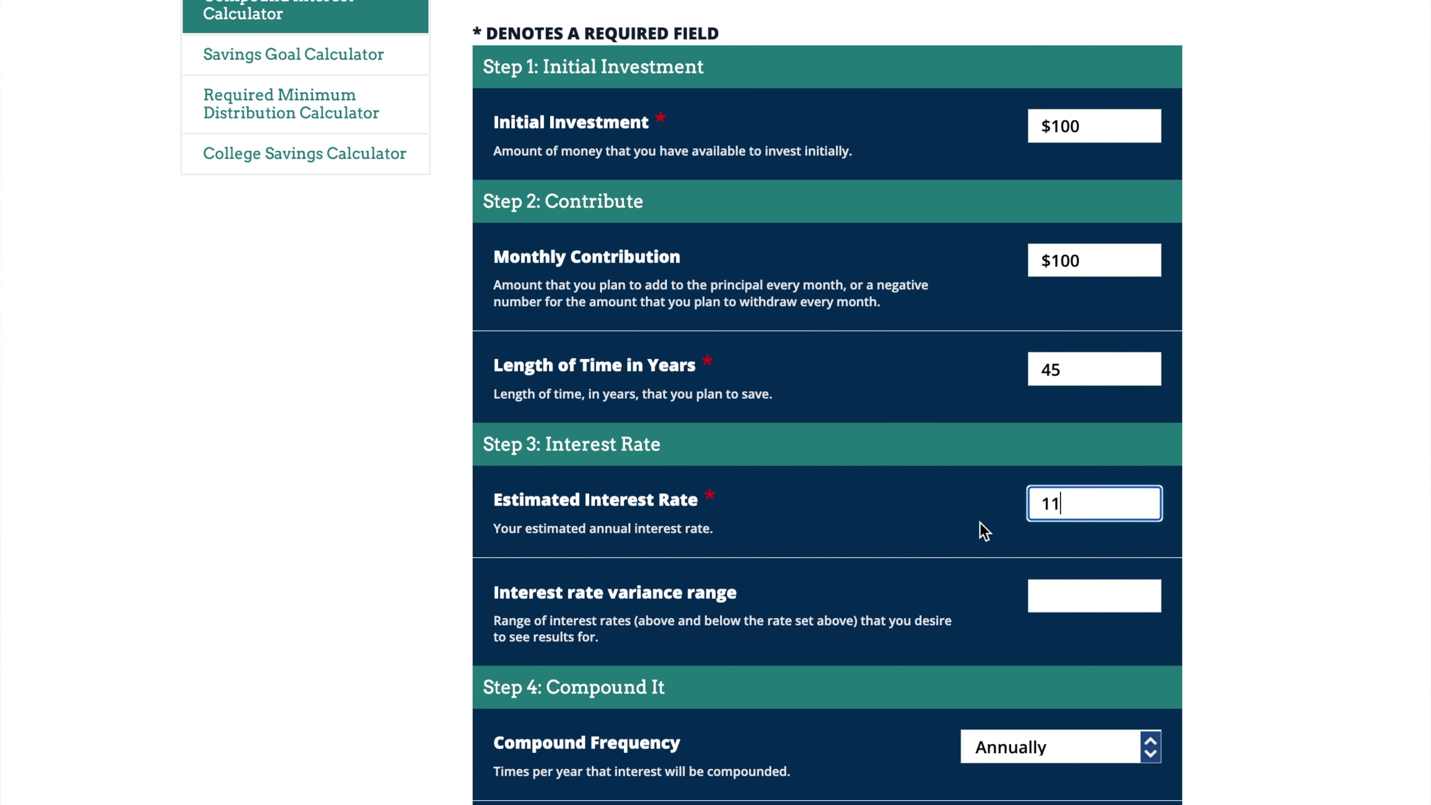
pyautogui.scroll(-2, 979, 533)
pyautogui.click(1047, 732)
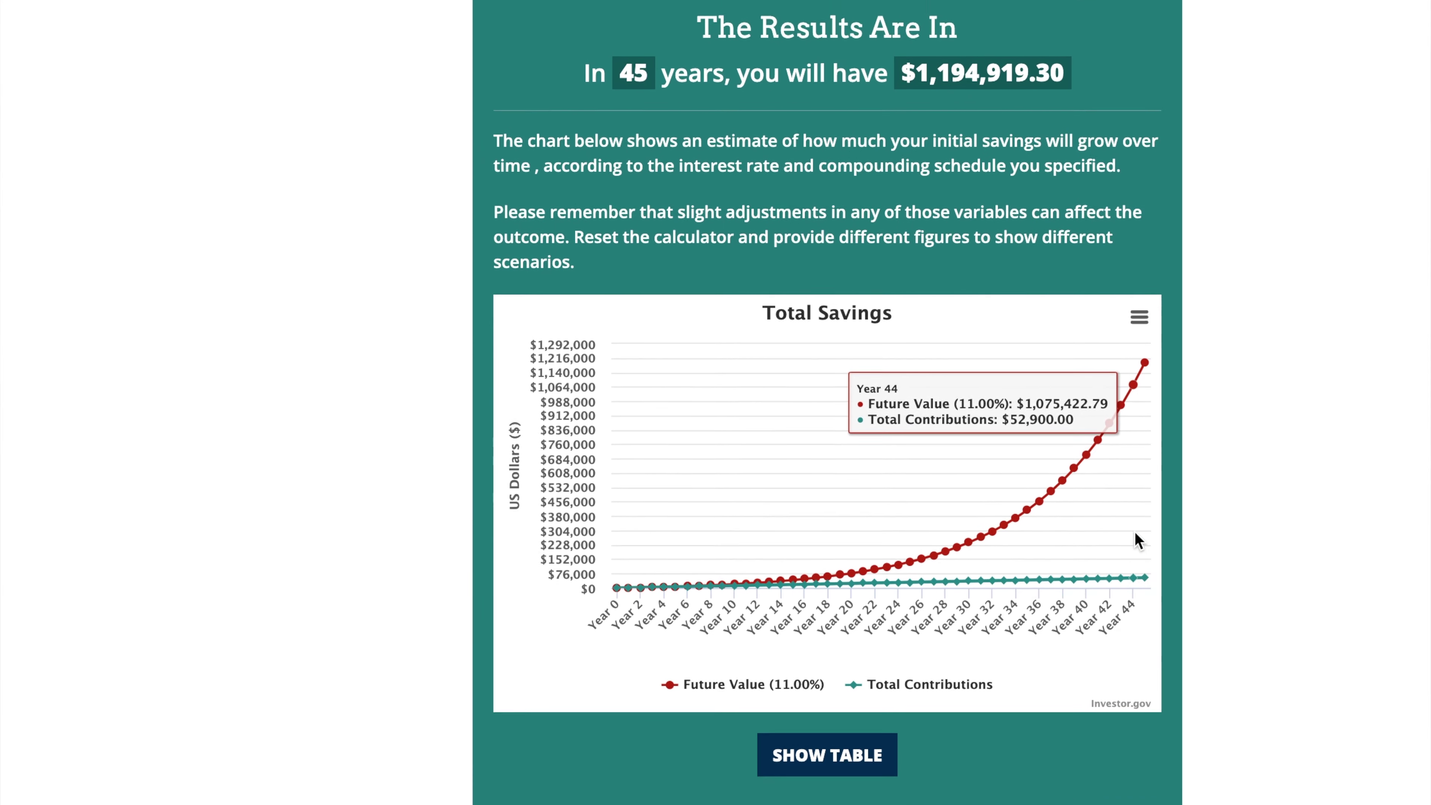